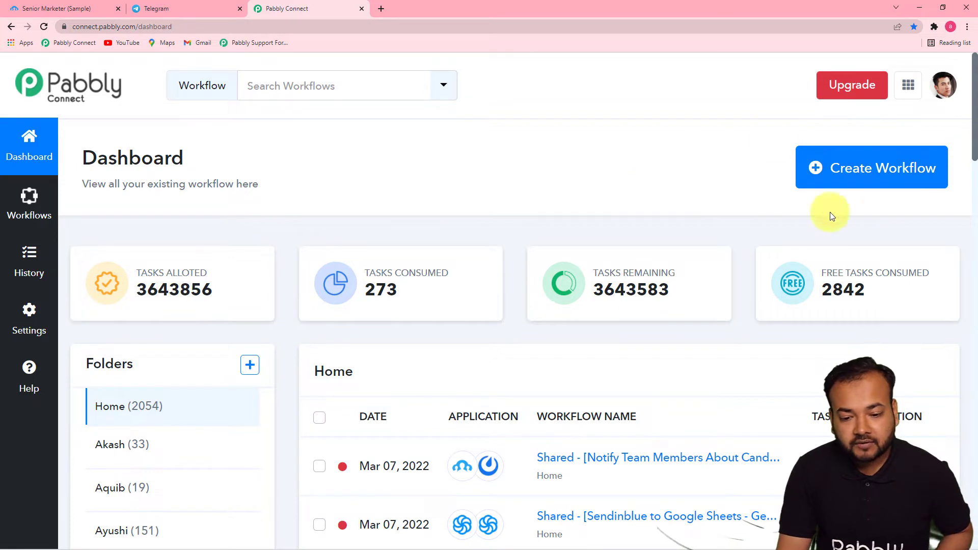
Create a workflow whose name begins "Notify Team on Moving a Candidate in Recruitee pipeline"
click(850, 176)
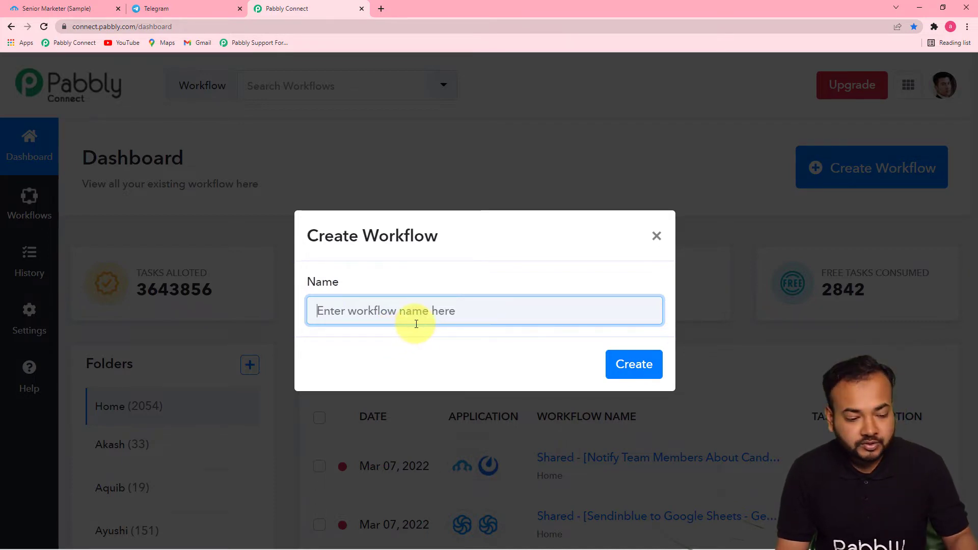
key(ctrl+v)
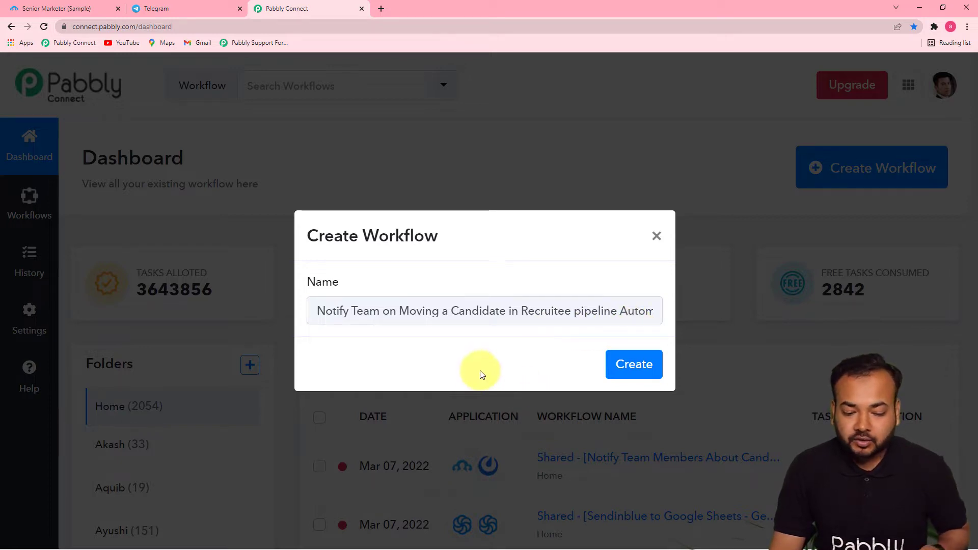
click(619, 371)
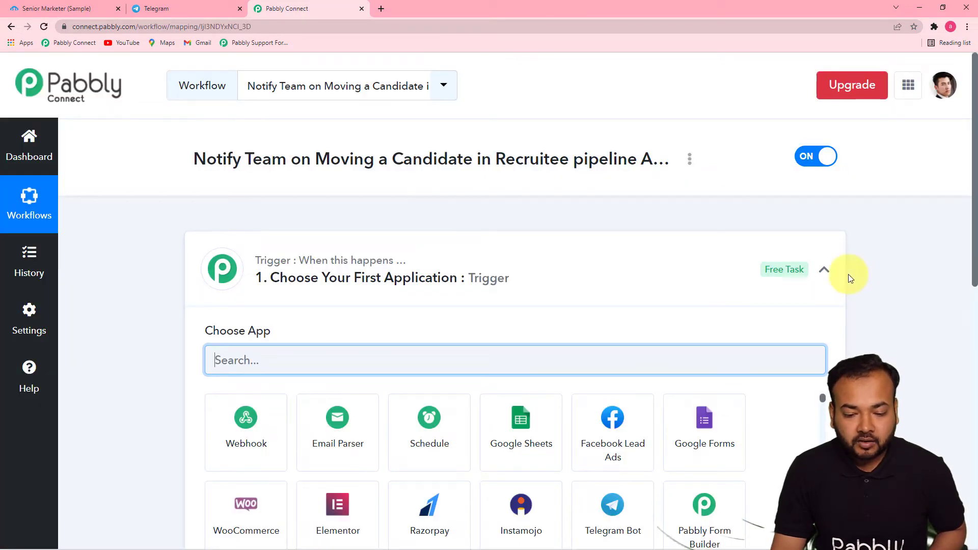
click(825, 272)
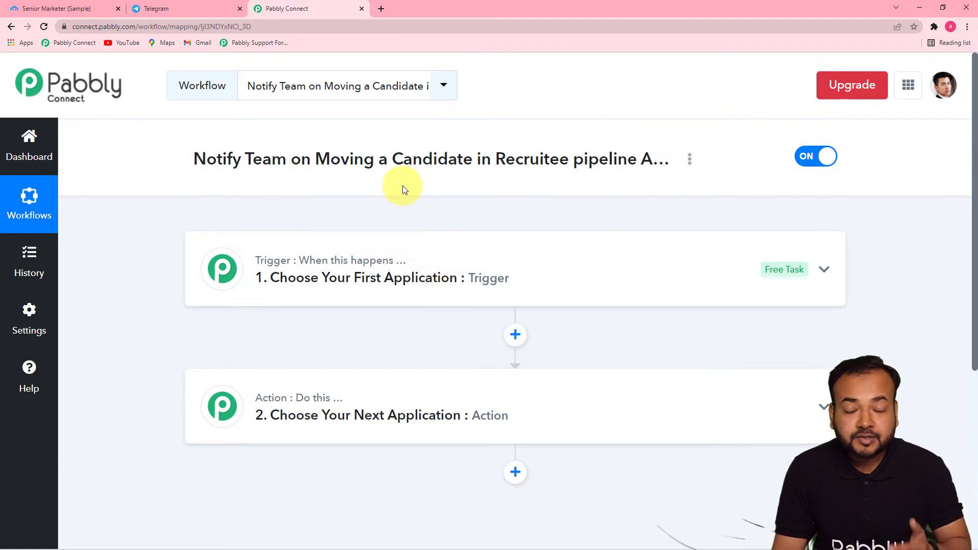
Choose Recruitee as the trigger application of the workflow
click(376, 298)
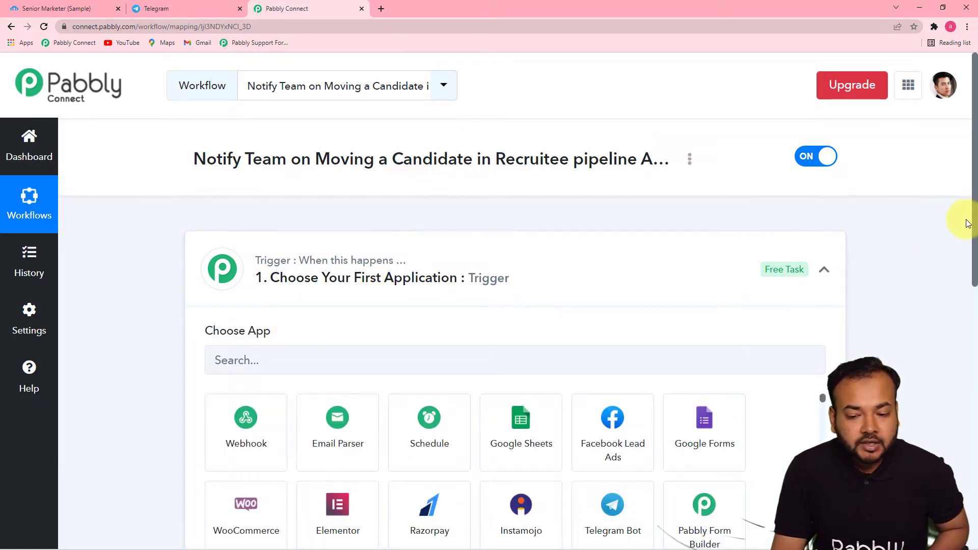
drag(976, 214, 964, 284)
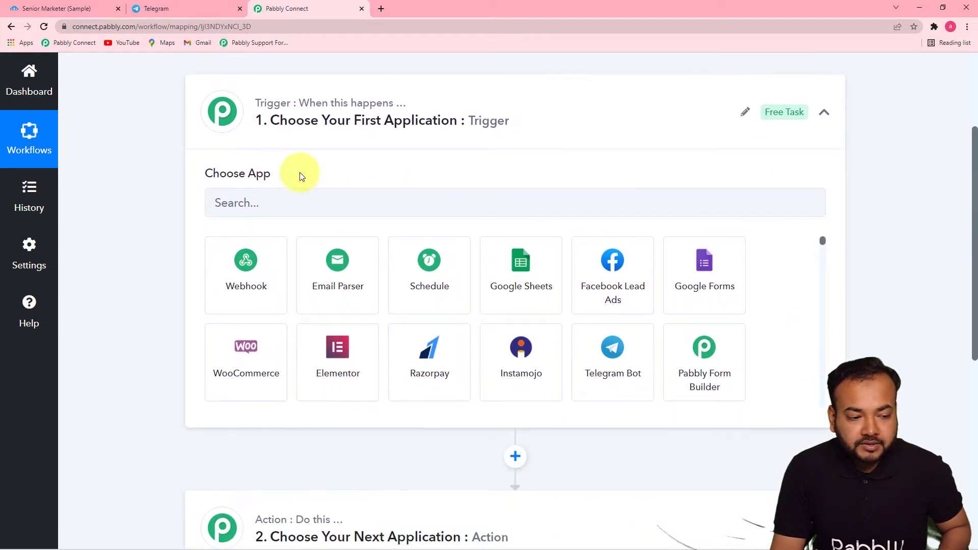
click(328, 210)
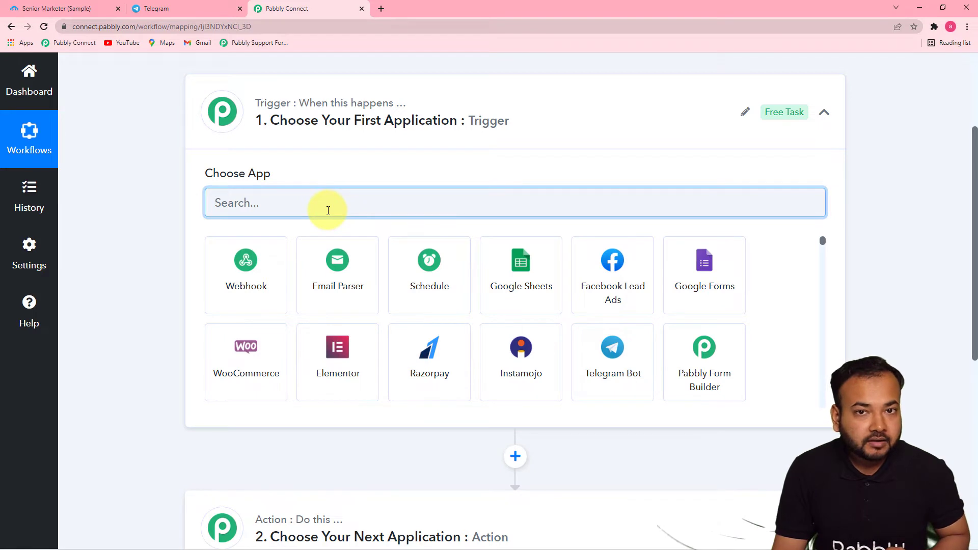
text(recru)
click(215, 304)
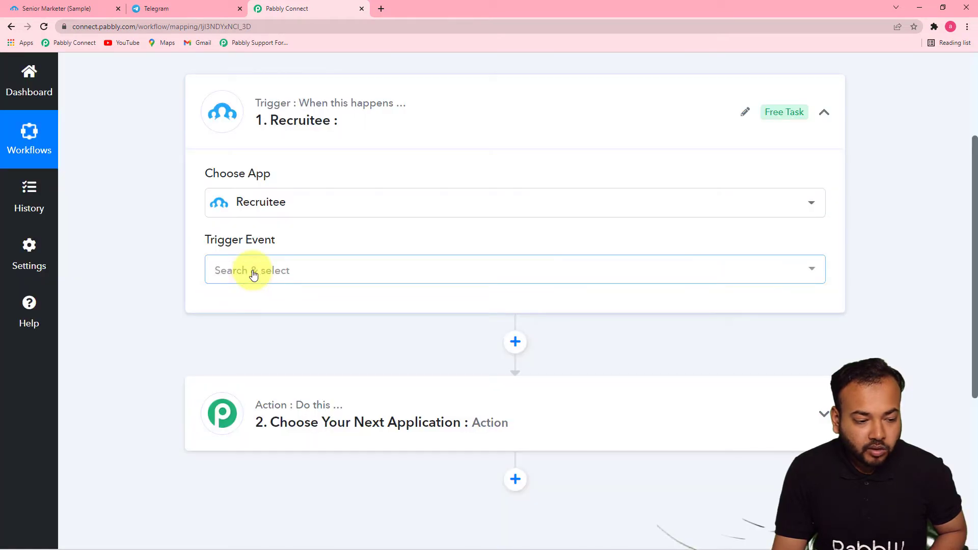
Set the trigger event to Candidate is Moved to Another Pipeline and copy the generated webhook URL
click(254, 275)
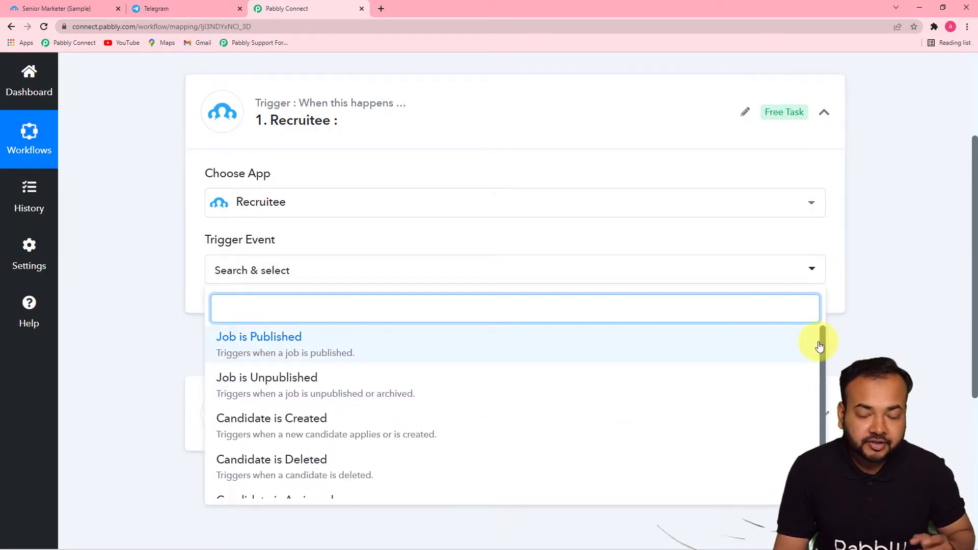
drag(821, 338, 824, 419)
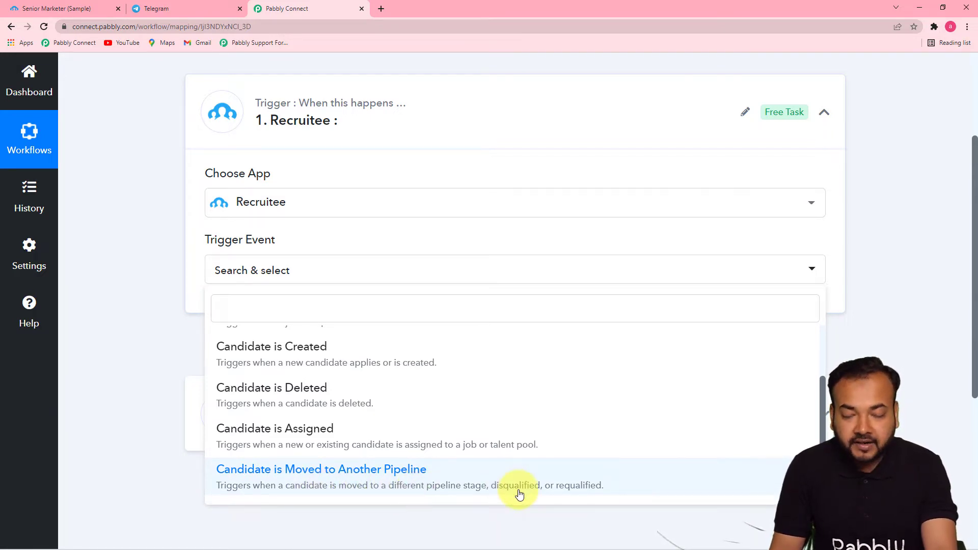
click(406, 490)
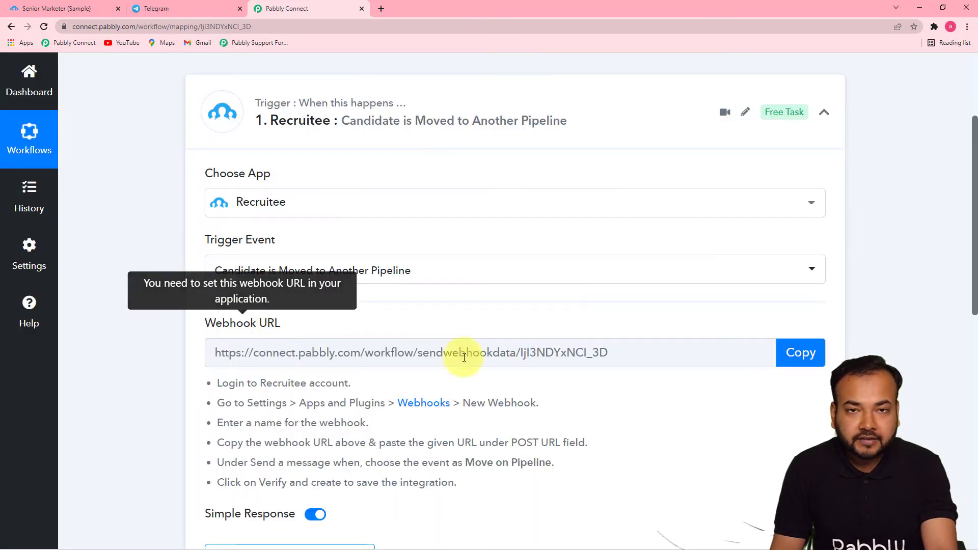
drag(974, 248, 971, 306)
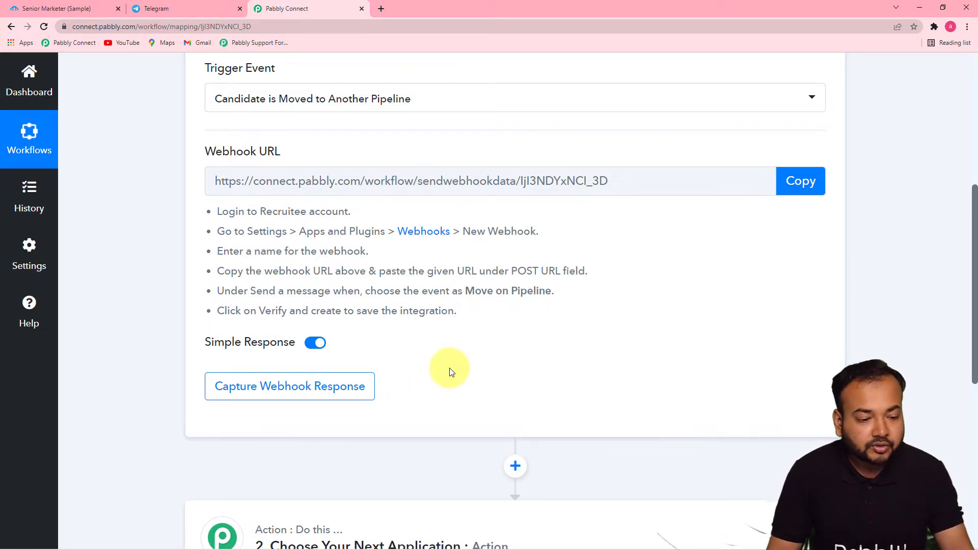
click(799, 197)
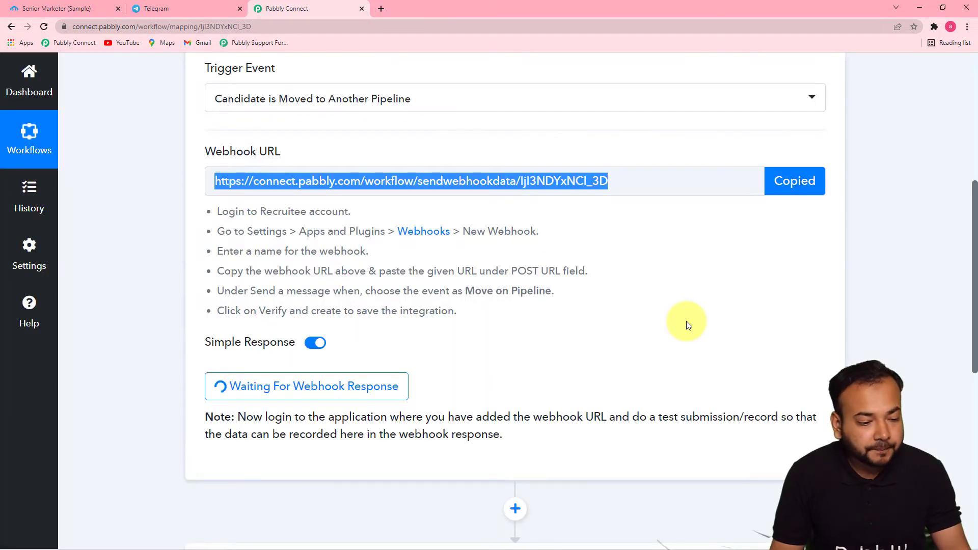
Switch to Recruitee and open the Webhooks page in its Apps and plugins settings
click(66, 7)
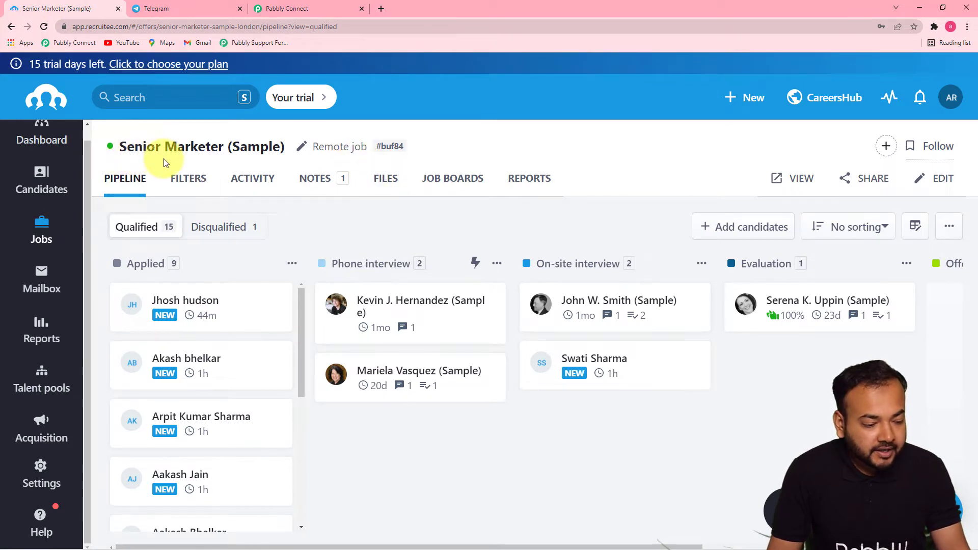
click(41, 468)
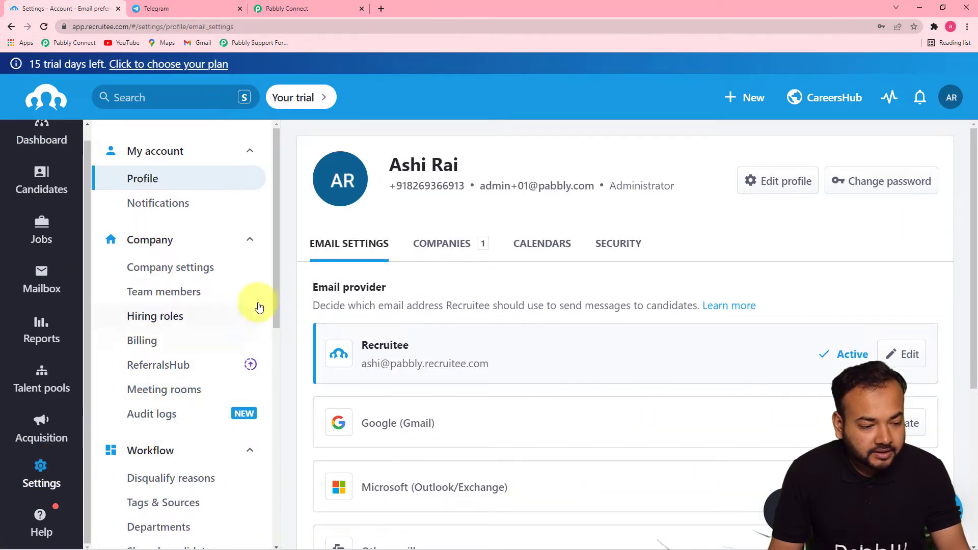
drag(274, 270, 267, 463)
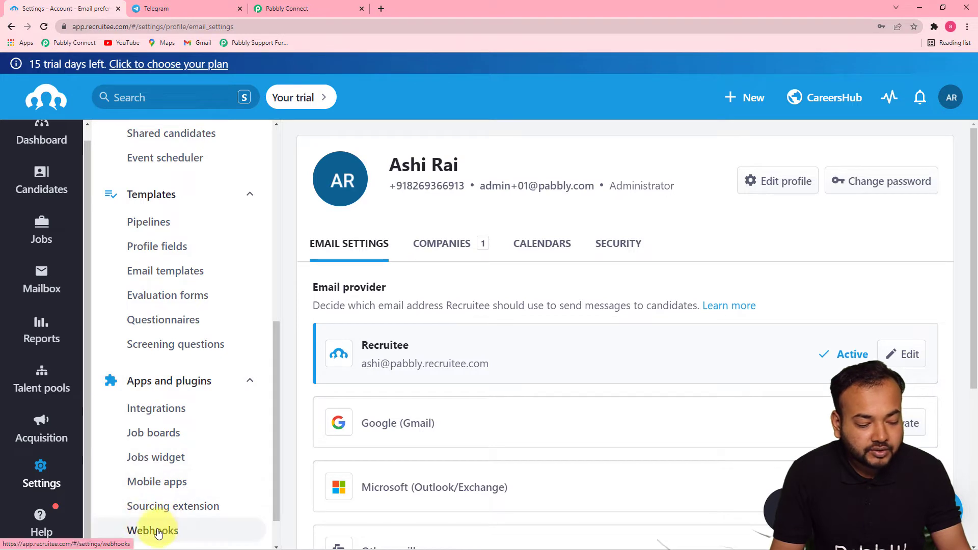
drag(273, 389, 276, 429)
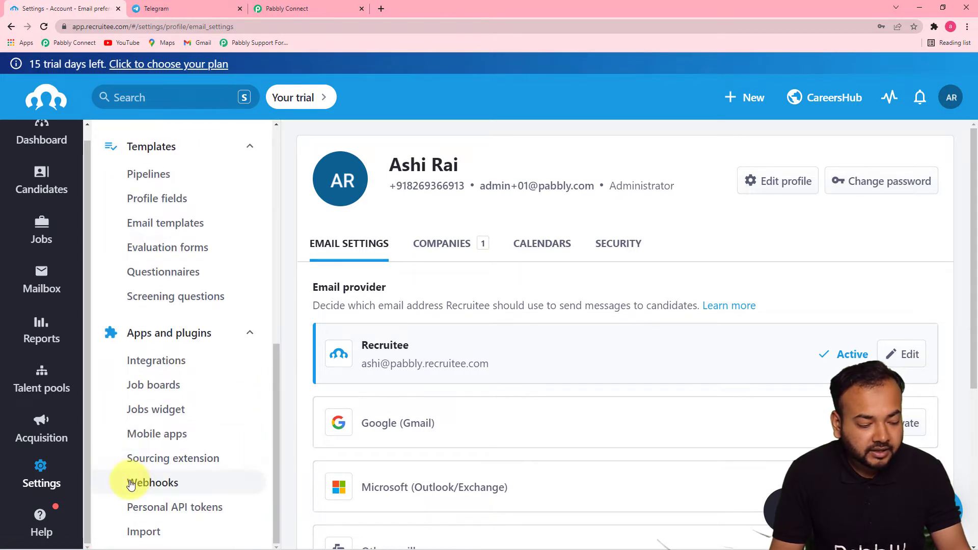
click(155, 489)
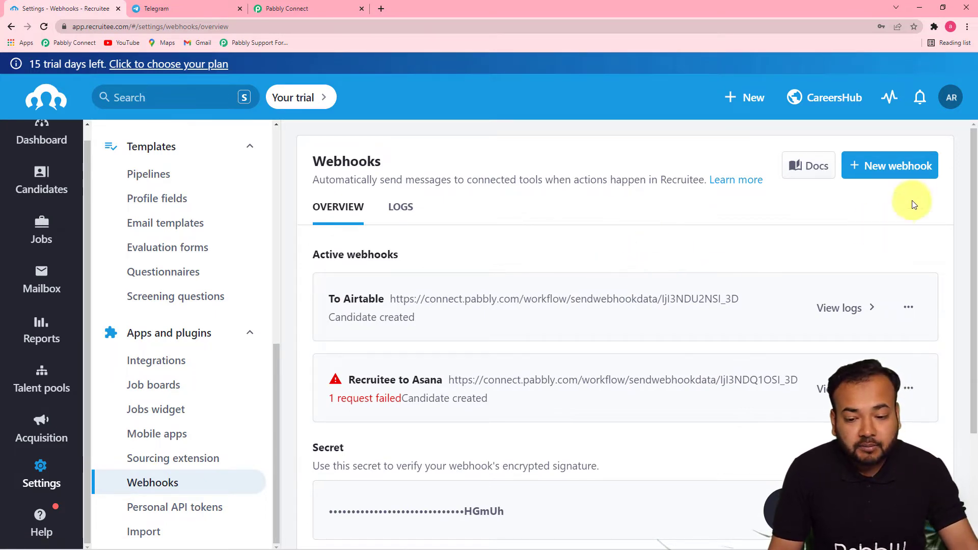
Start a new webhook named "To Team" and paste the webhook URL copied from Pabbly Connect as its POST URL
click(863, 175)
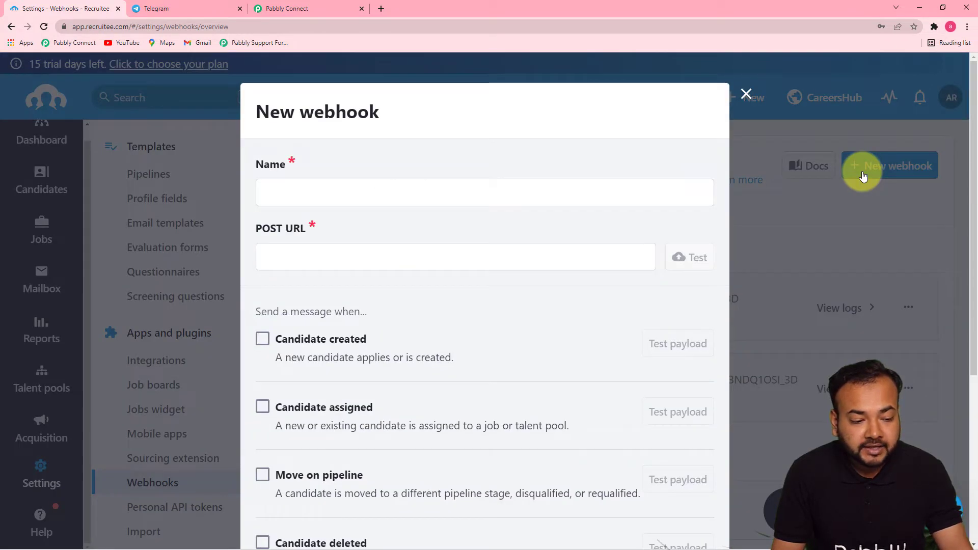
click(342, 195)
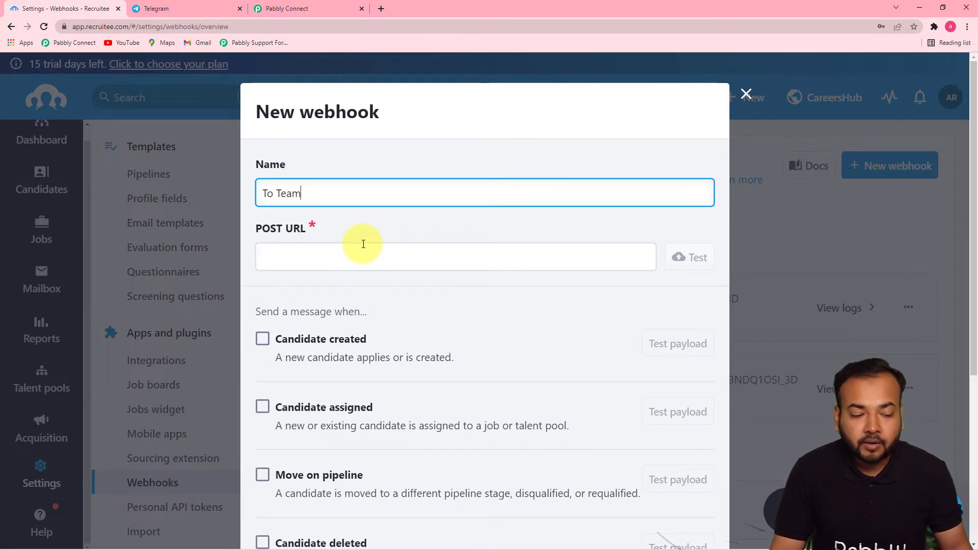
click(286, 9)
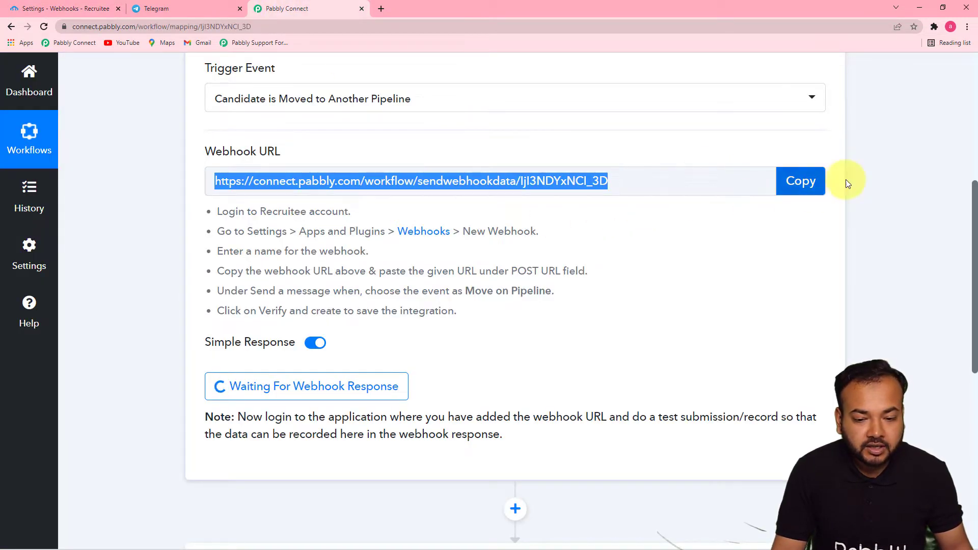
click(814, 181)
click(82, 9)
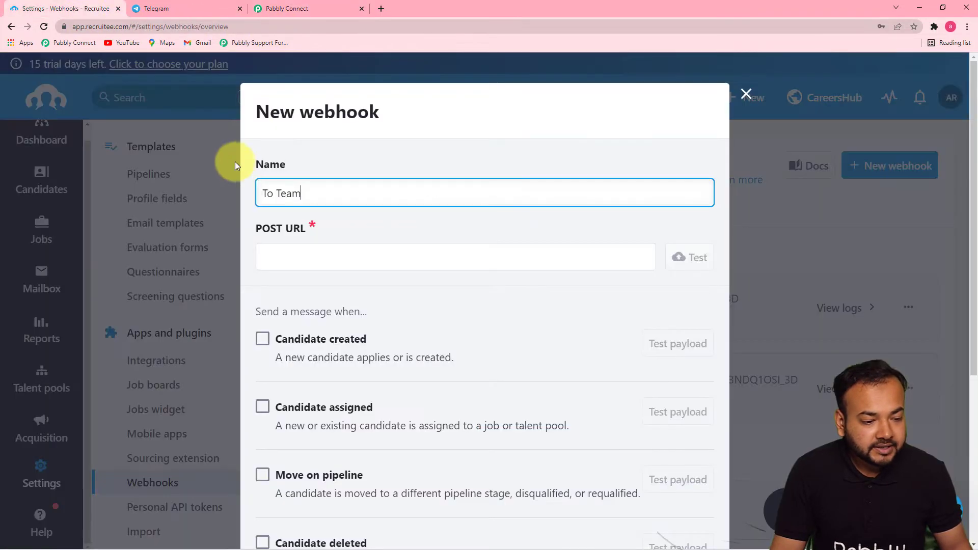
click(281, 254)
right_click(280, 254)
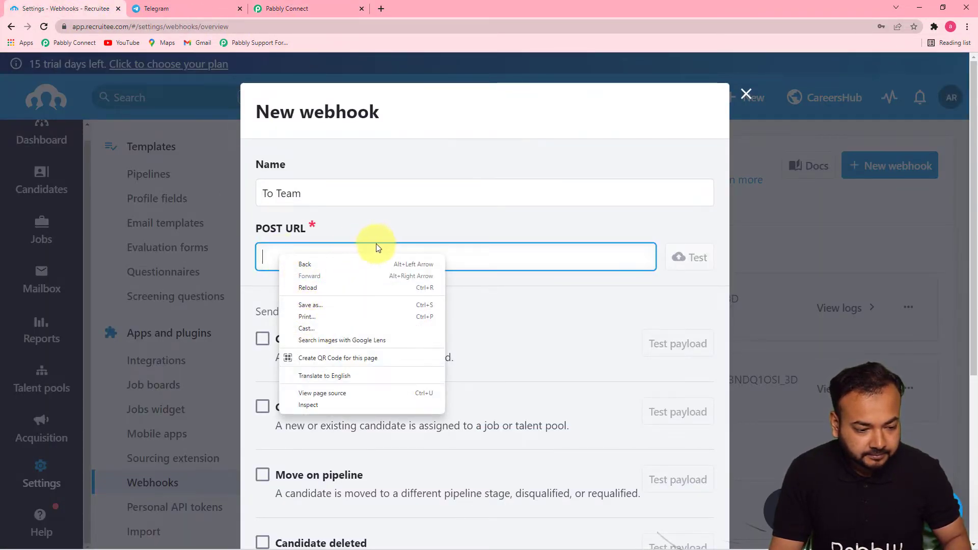
right_click(515, 262)
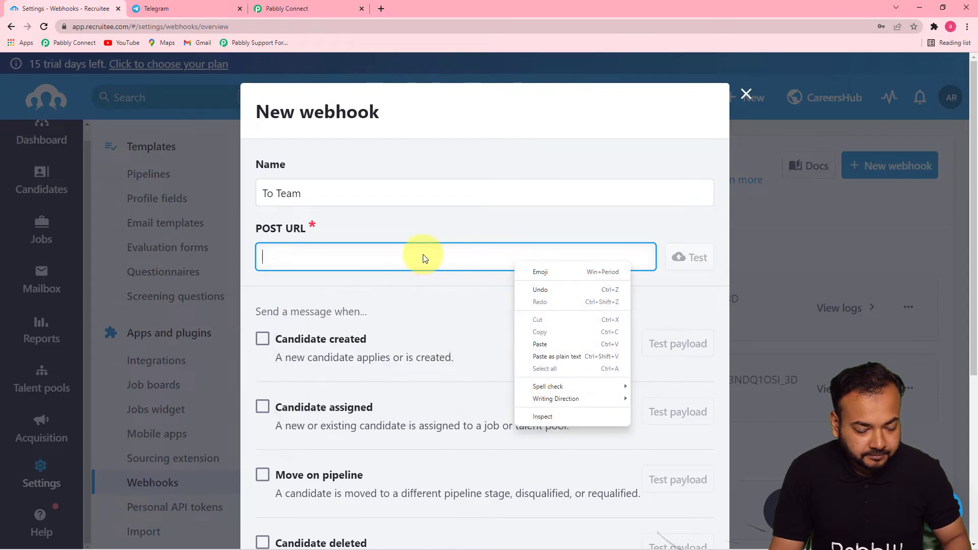
click(577, 343)
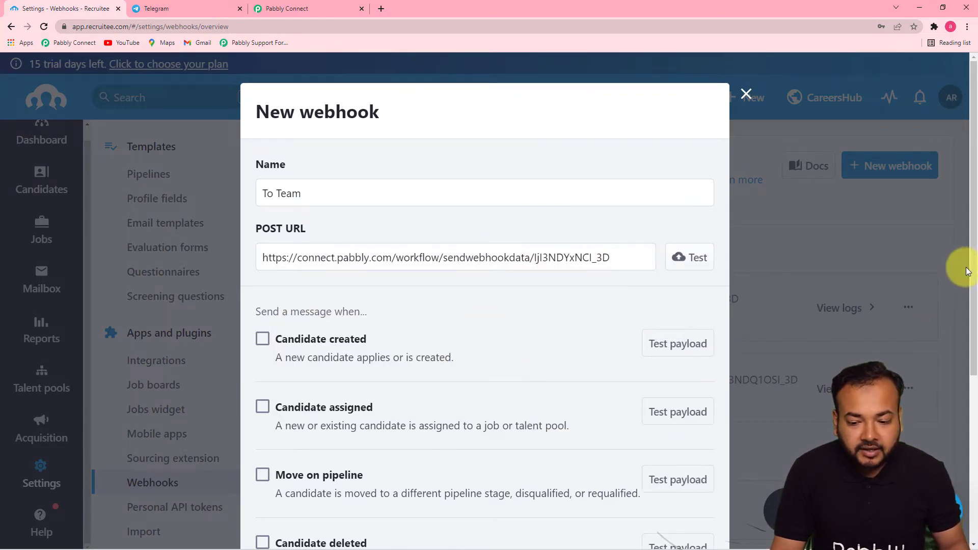
Have the webhook send a message on the Move on pipeline event, and verify and create it
drag(973, 264, 971, 404)
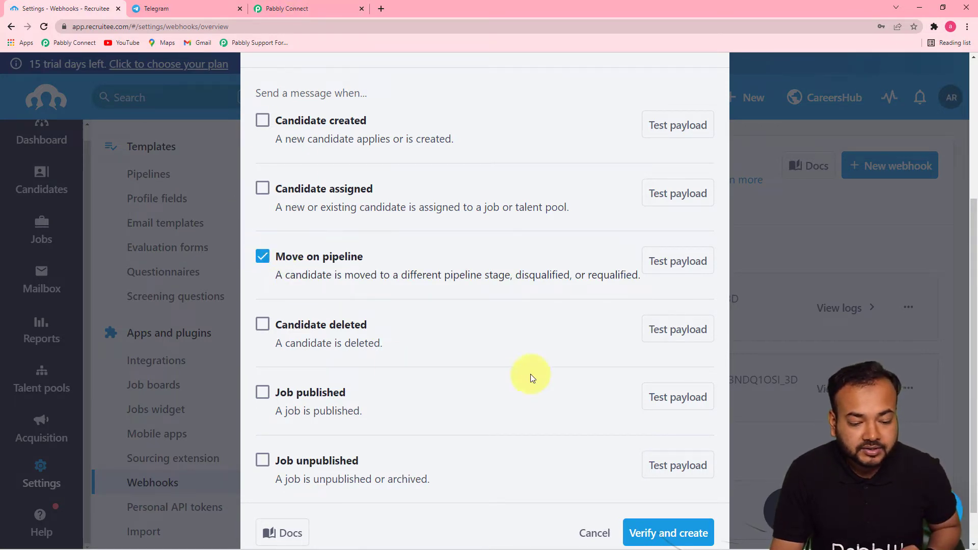
click(675, 534)
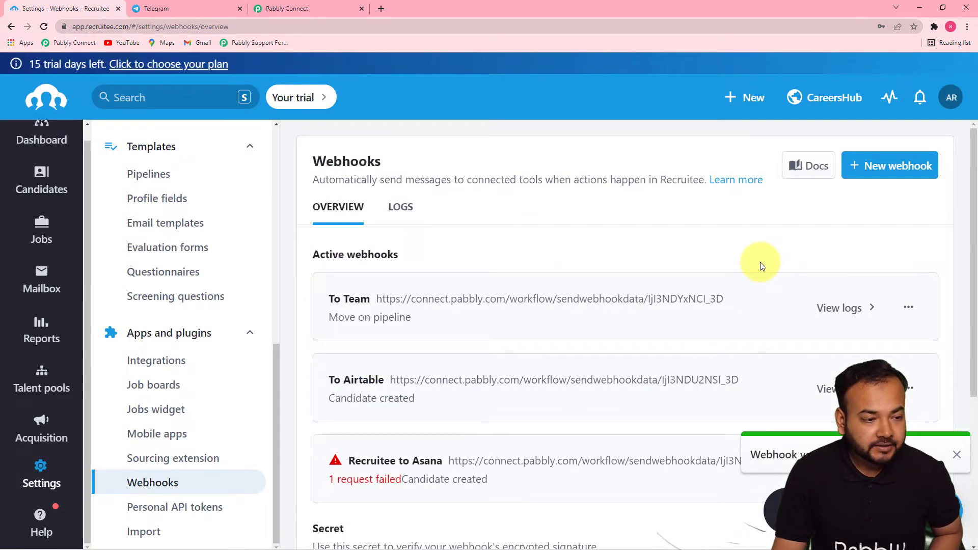
Return to Pabbly Connect and recapture the Recruitee trigger's webhook response
click(294, 8)
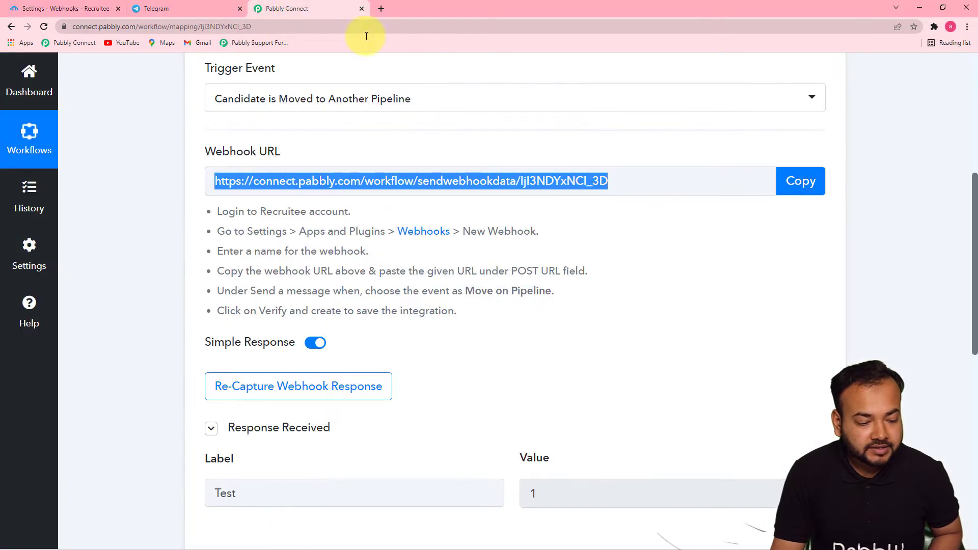
drag(974, 232, 972, 308)
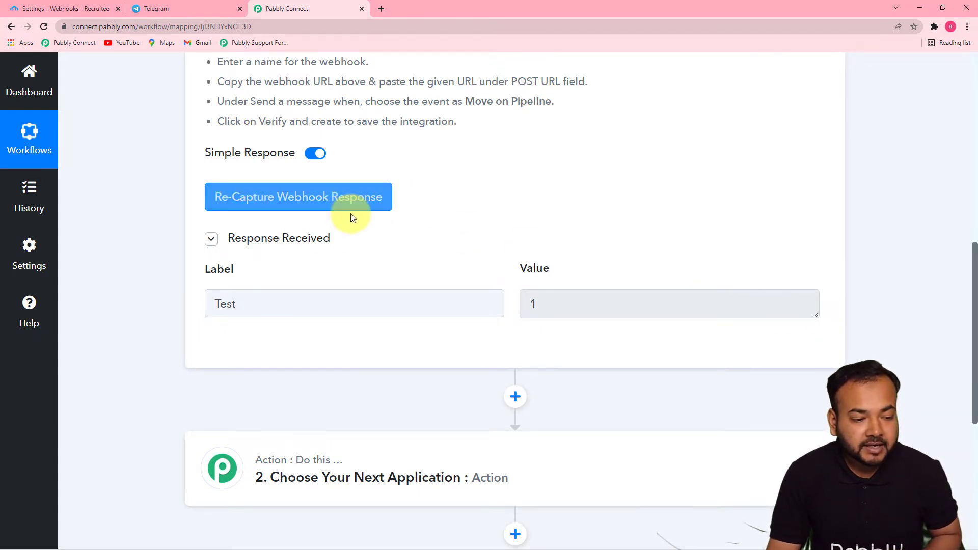
click(265, 202)
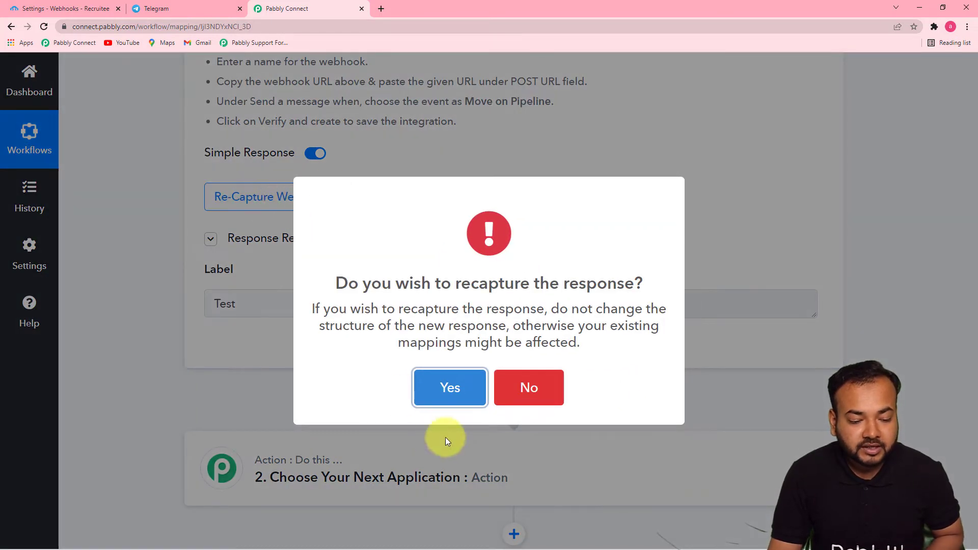
click(449, 394)
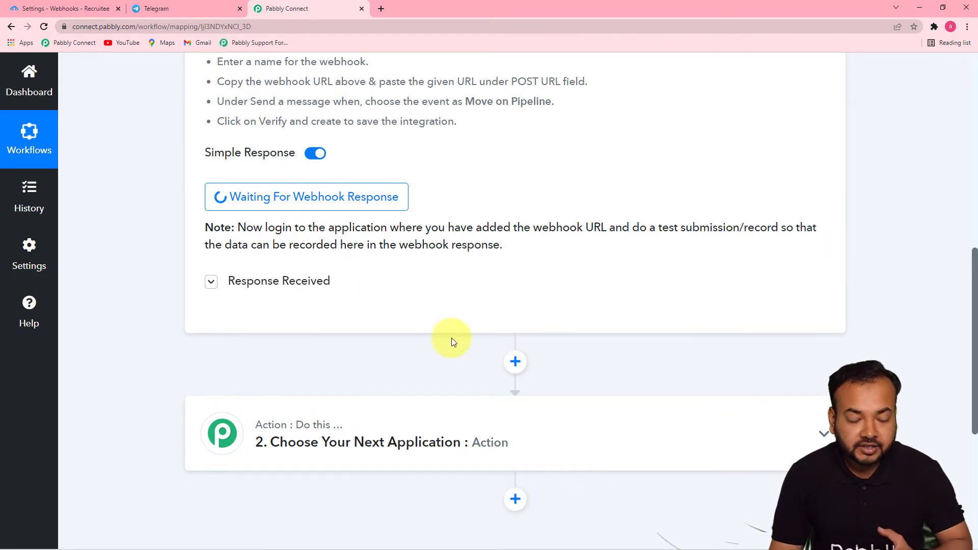
In Recruitee, move the first Applied candidate of the Senior Marketer (Sample) job to the Phone interview stage
click(75, 10)
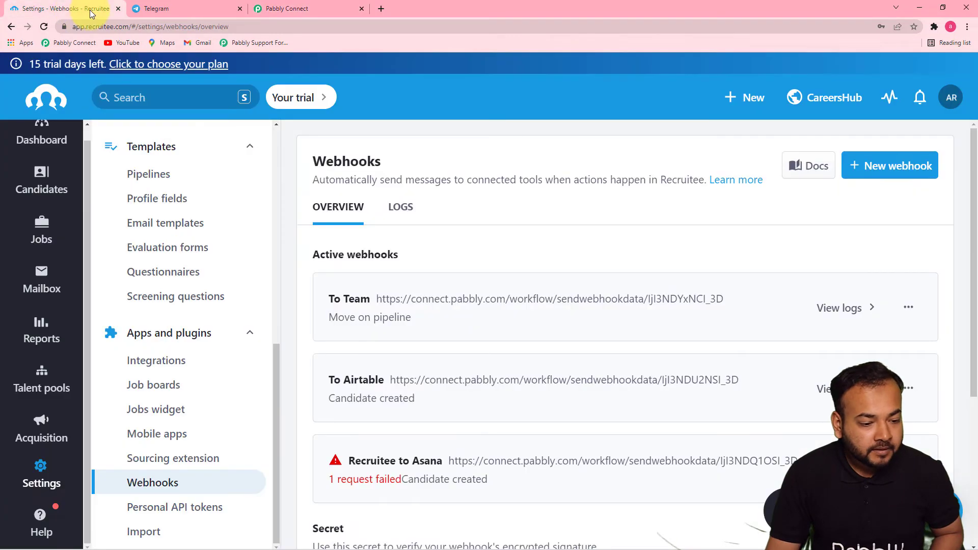
click(42, 235)
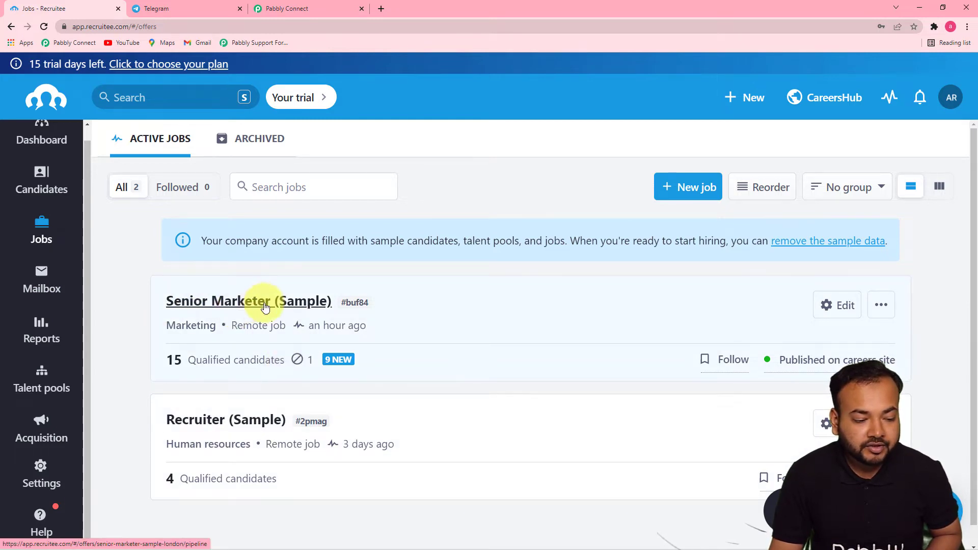
click(205, 305)
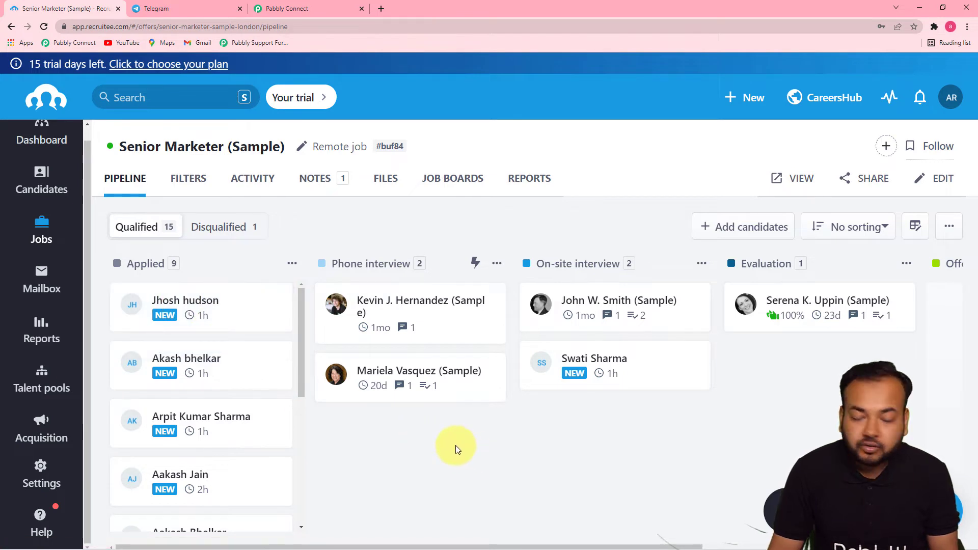
drag(186, 301, 388, 423)
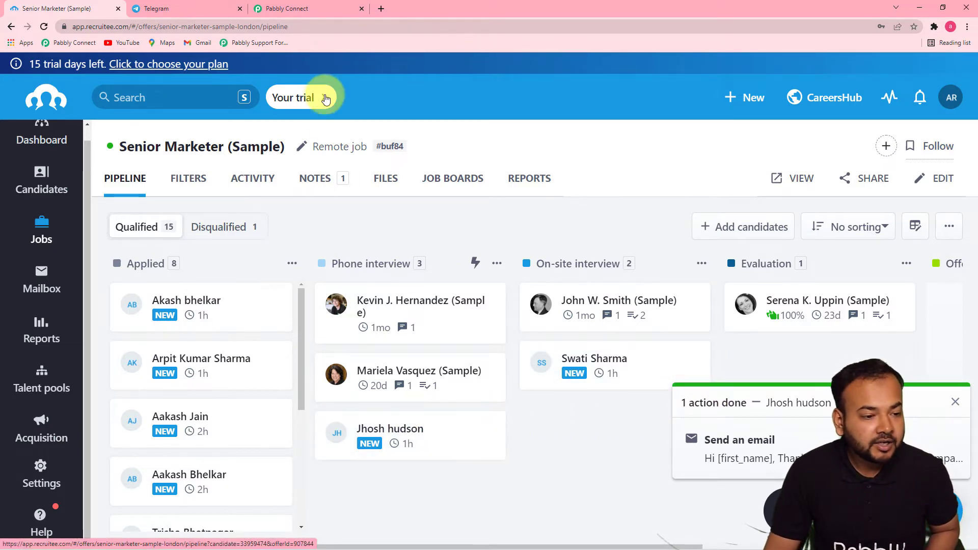
Switch to Pabbly Connect to review the webhook response captured for the moved candidate, and check the Team pabbly group in Telegram
click(288, 6)
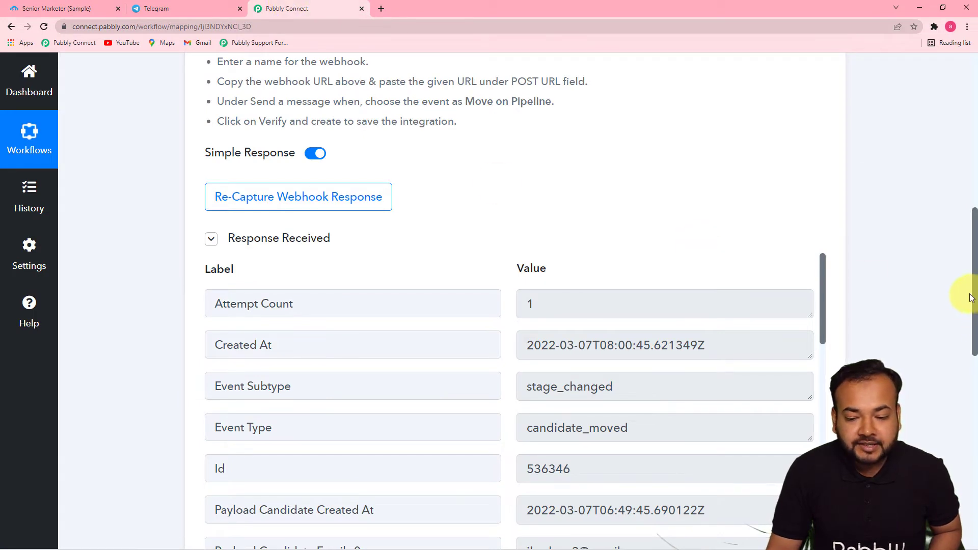
drag(974, 283, 970, 328)
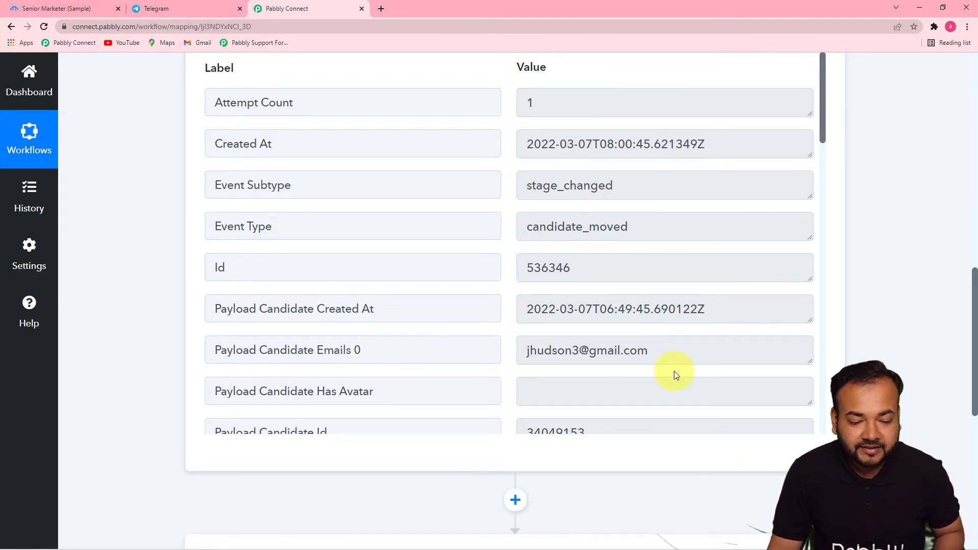
drag(823, 131, 806, 421)
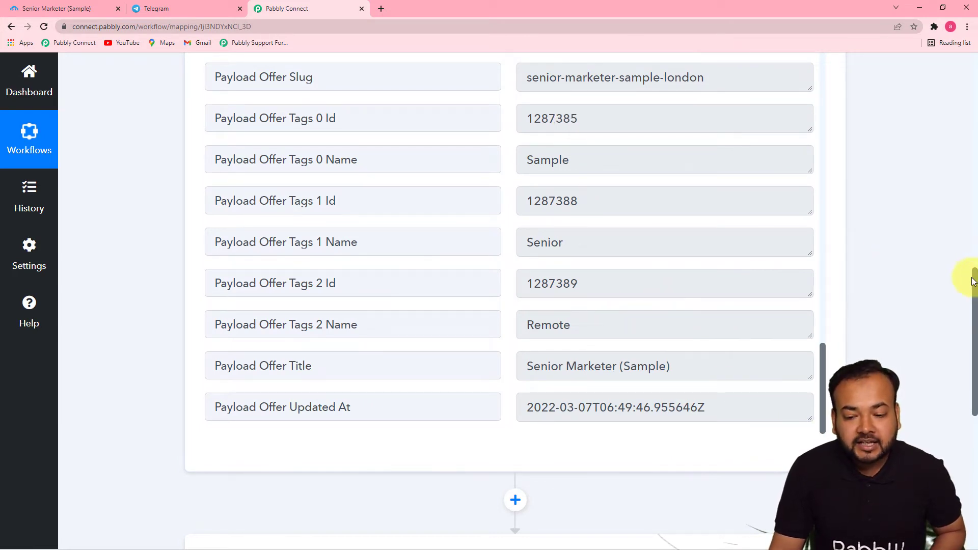
drag(972, 278, 968, 377)
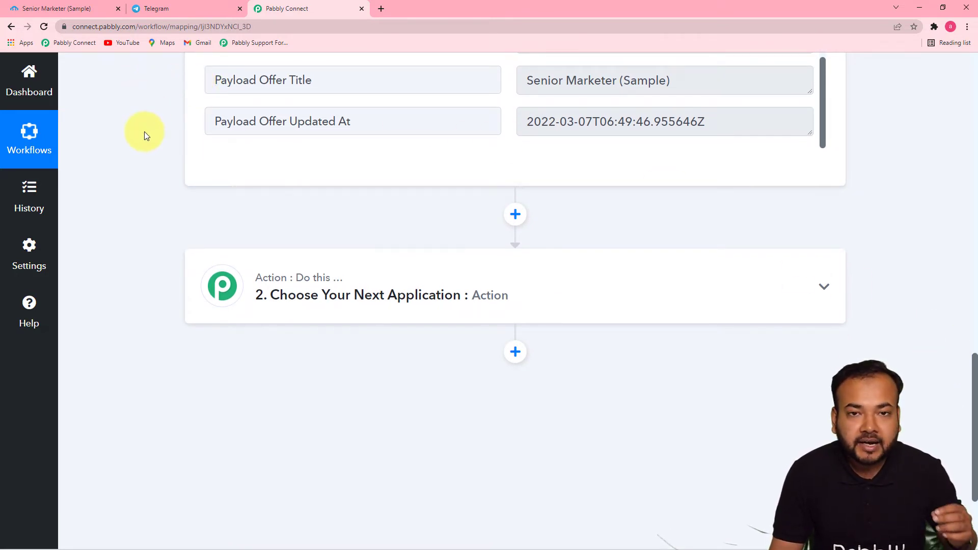
click(165, 14)
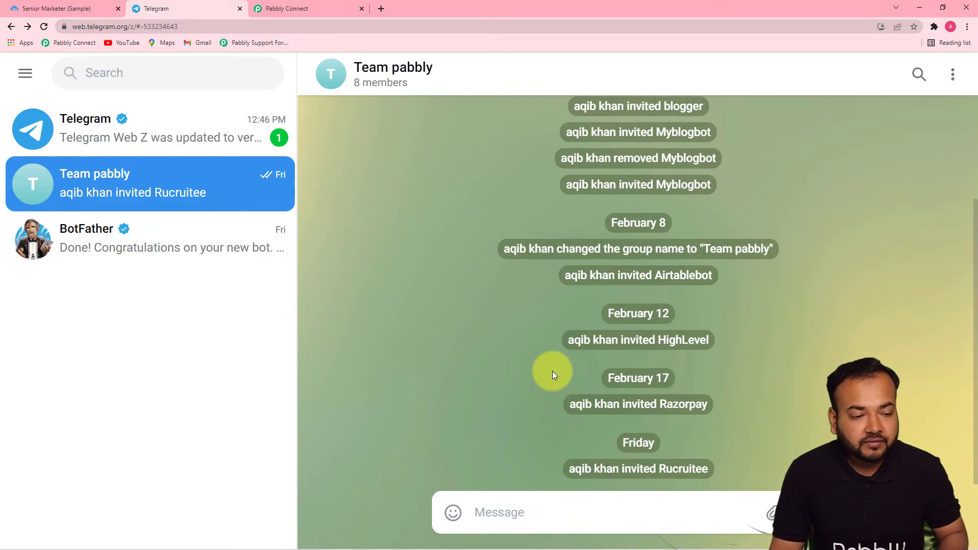
Return to Pabbly Connect and set the workflow's action to Telegram Bot with the event Send a Text Message or a Reply (HTML)
click(281, 13)
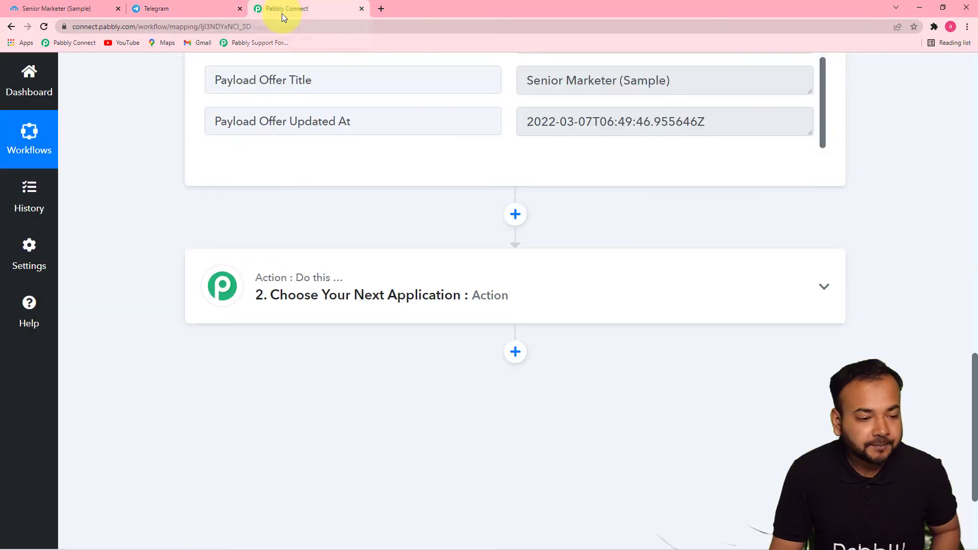
click(373, 292)
scroll(974, 322, down, 4)
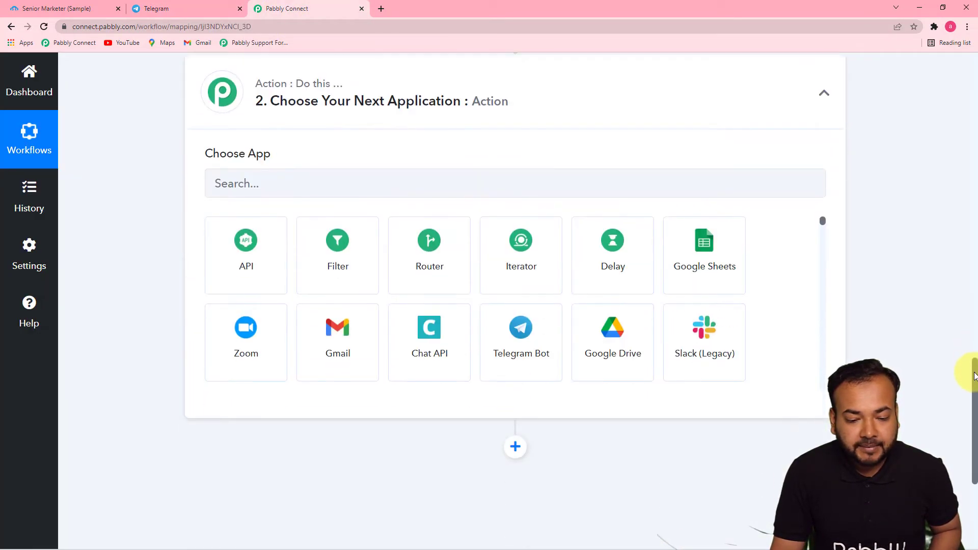
click(375, 162)
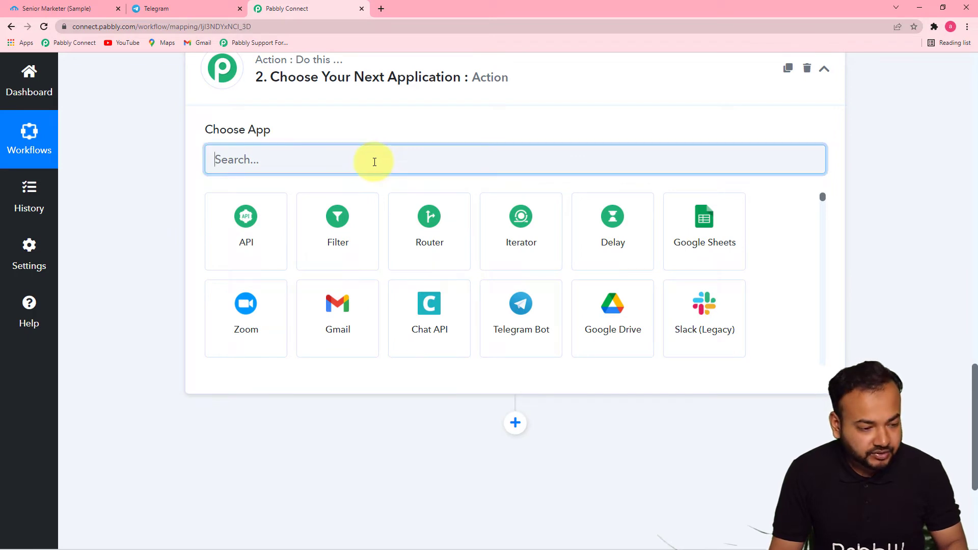
text(tele)
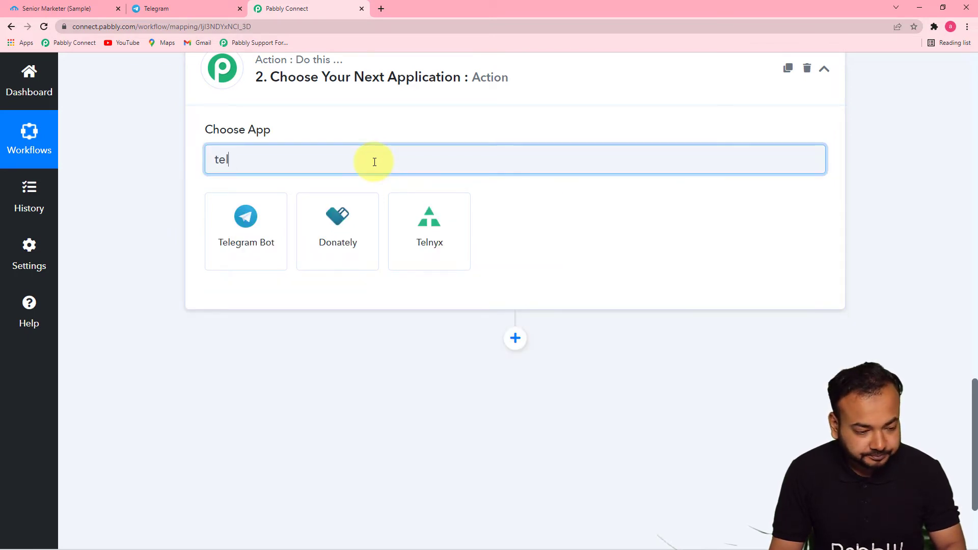
click(259, 254)
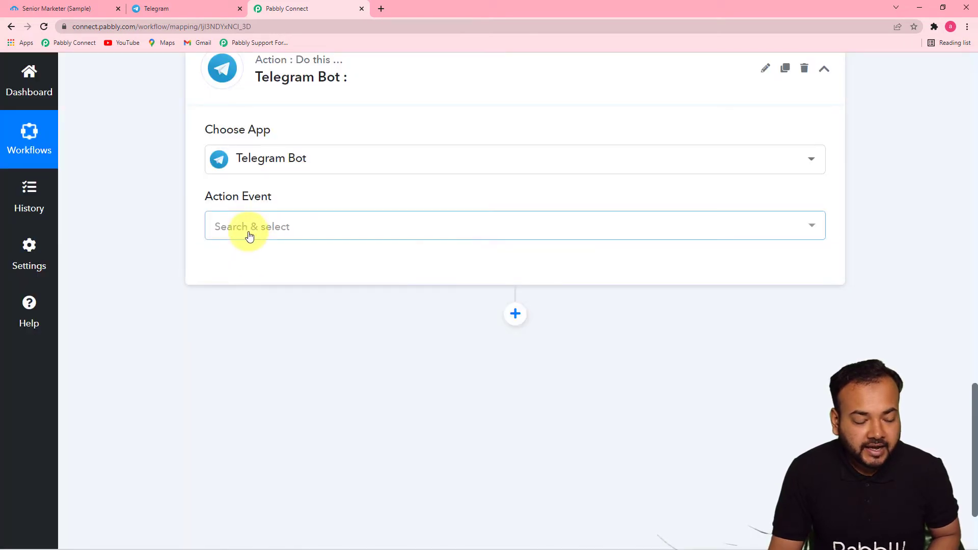
click(249, 235)
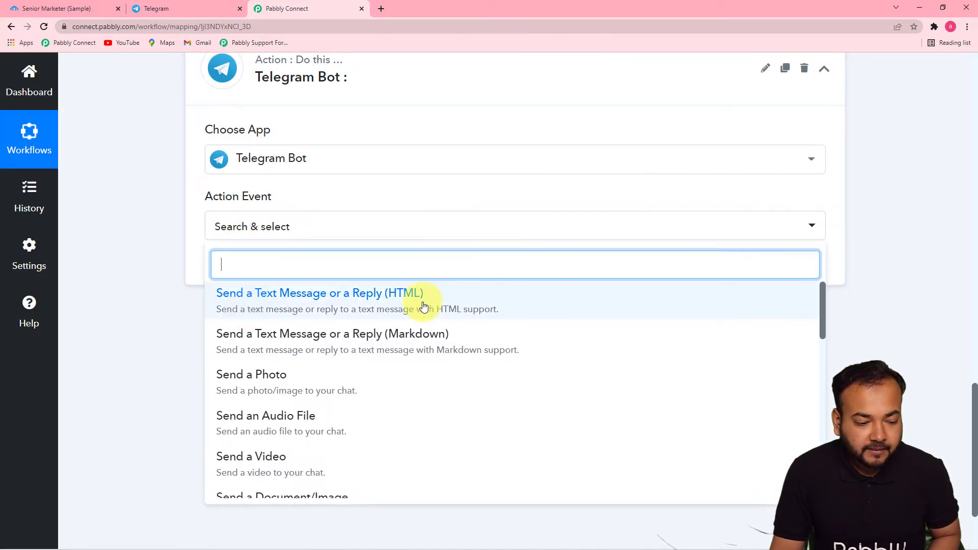
click(362, 310)
Start connecting the Telegram Bot account with a new connection and bring up its token instructions
click(252, 272)
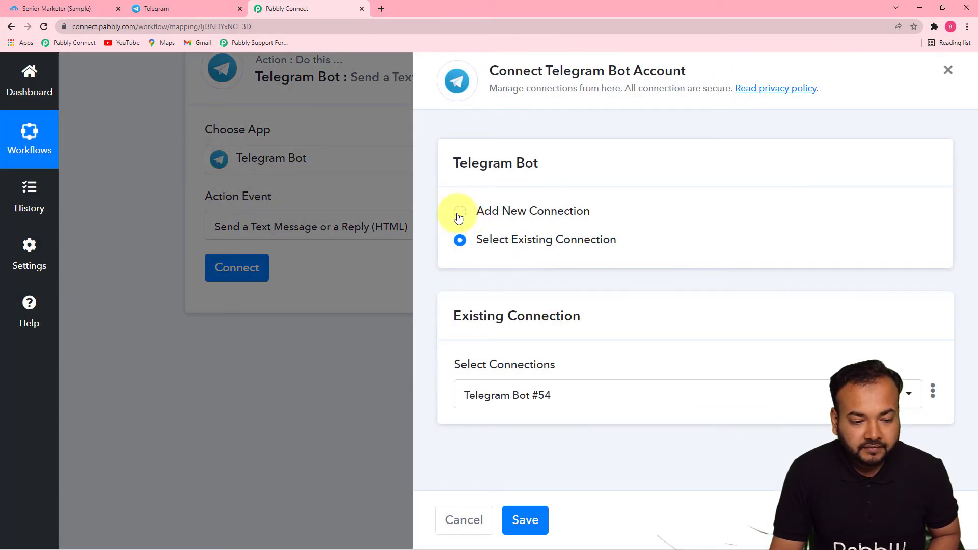
click(459, 214)
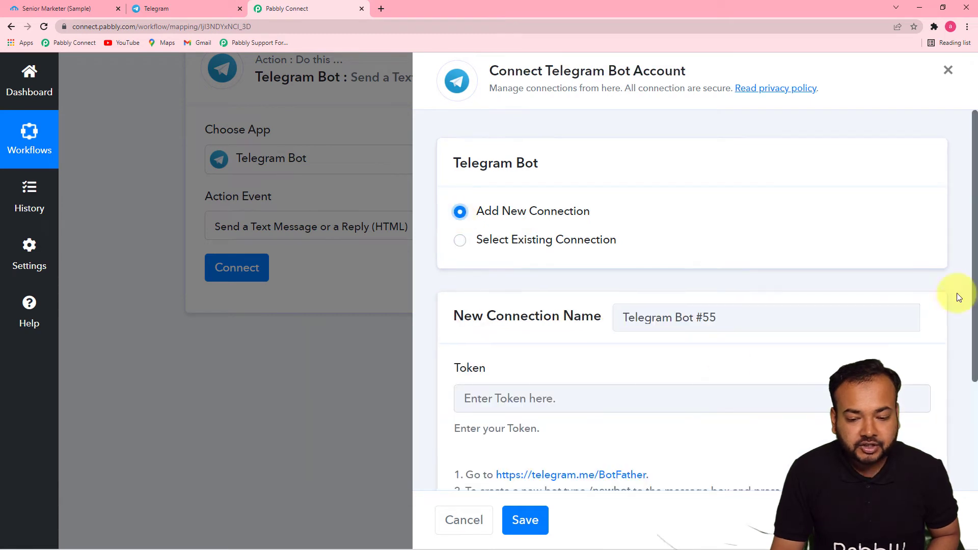
drag(976, 253, 976, 392)
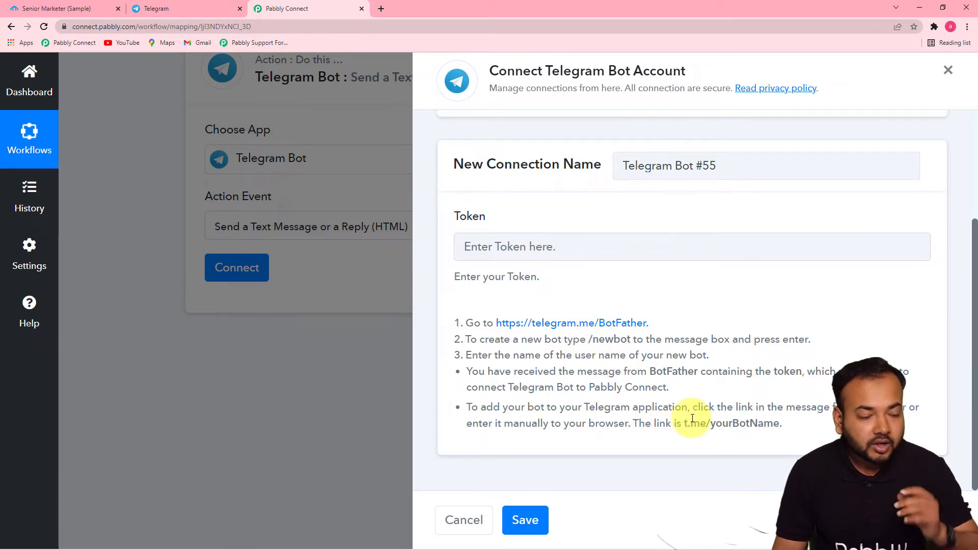
Switch to Telegram, find the BotFather chat by searching for "bot", and send it the /newbot command
click(203, 6)
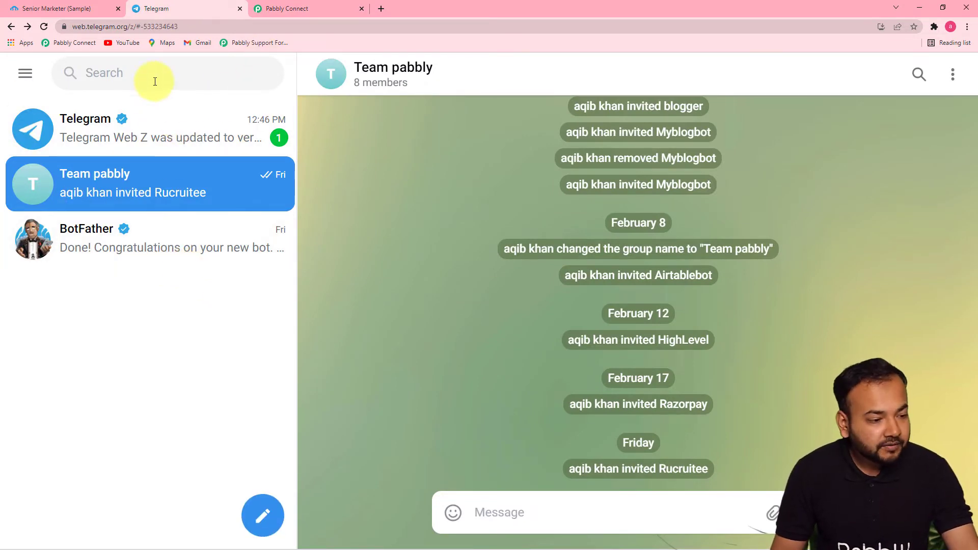
click(161, 74)
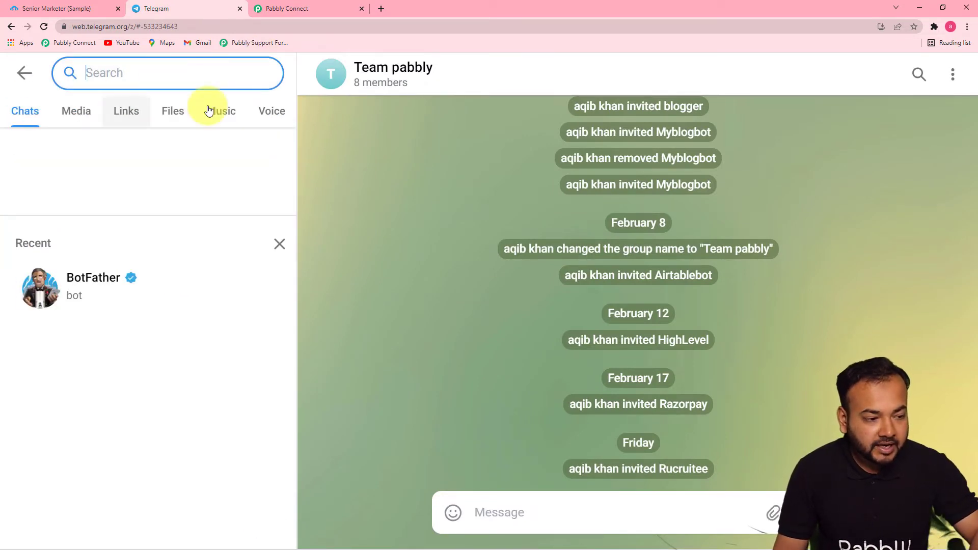
text(bot)
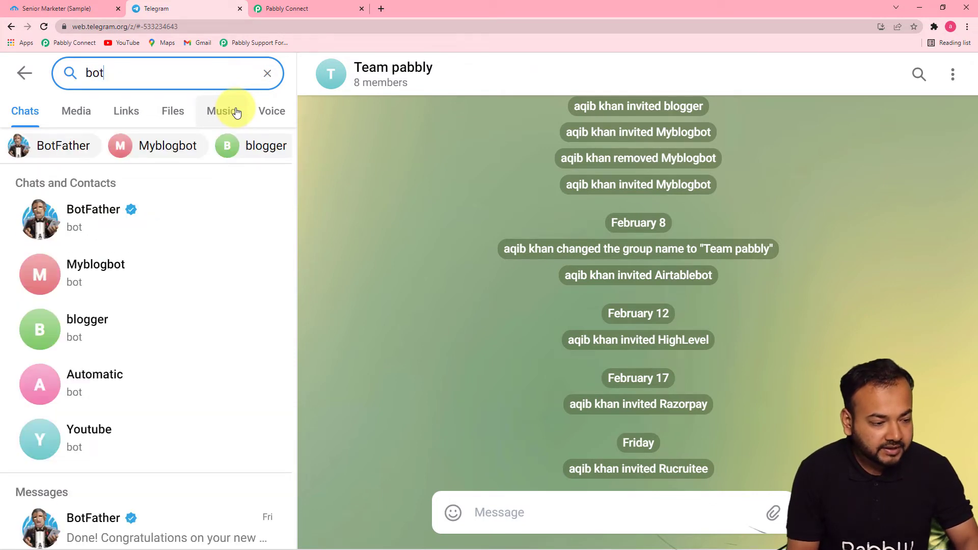
click(119, 233)
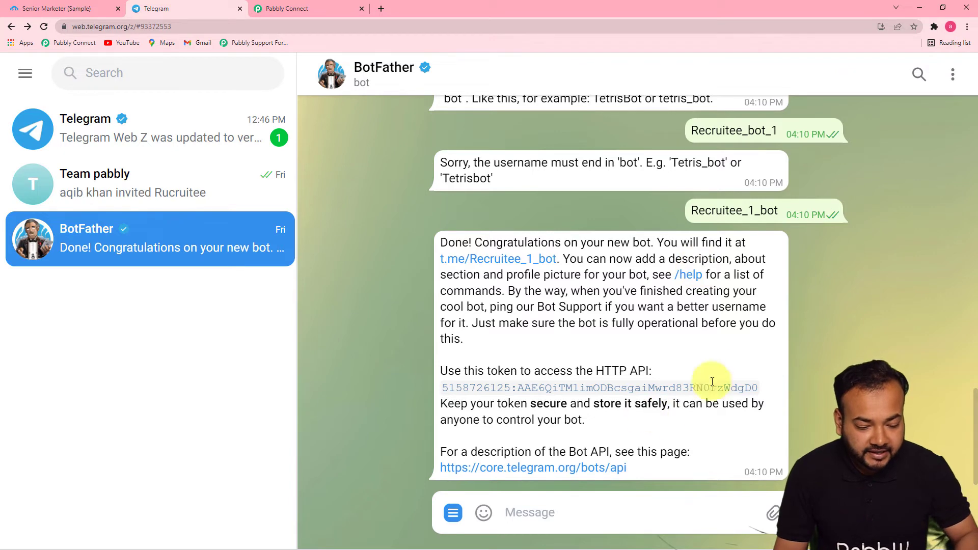
text(/)
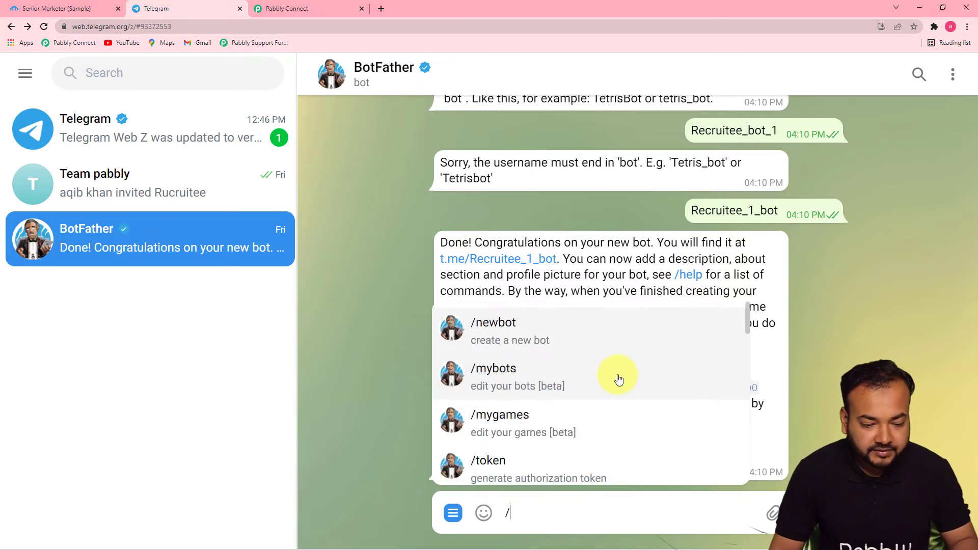
click(588, 331)
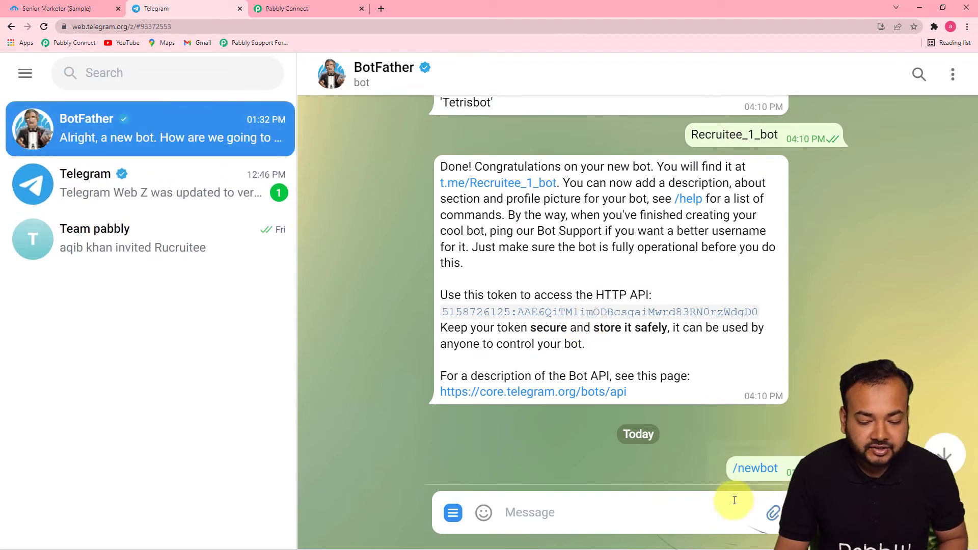
click(951, 455)
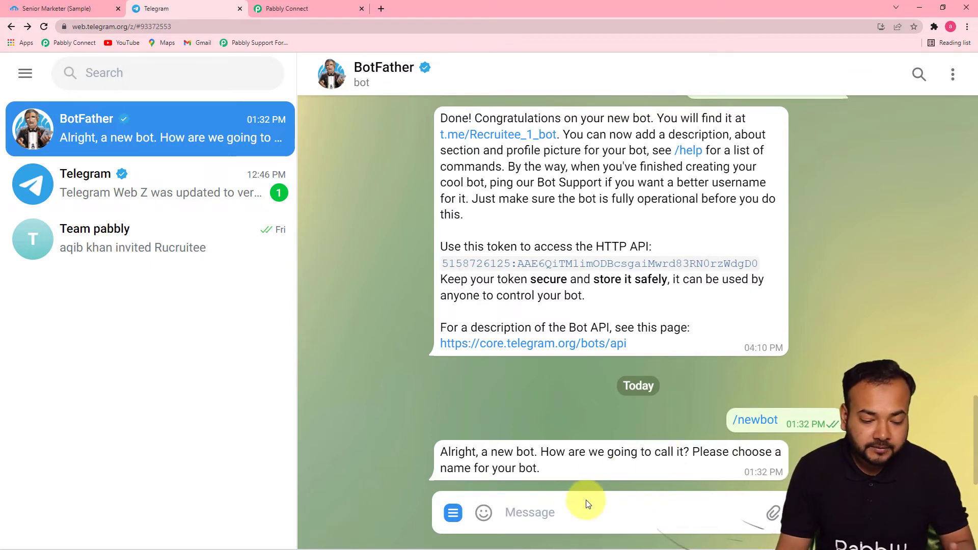
Name the new bot "Pipelinebot" and try "Pipeline_bot" as its username
click(577, 511)
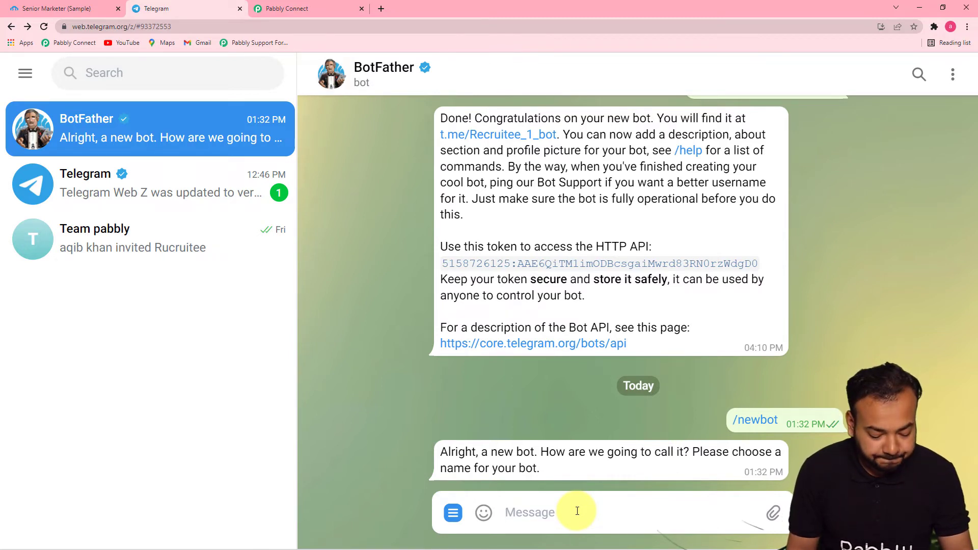
text(Pipelin)
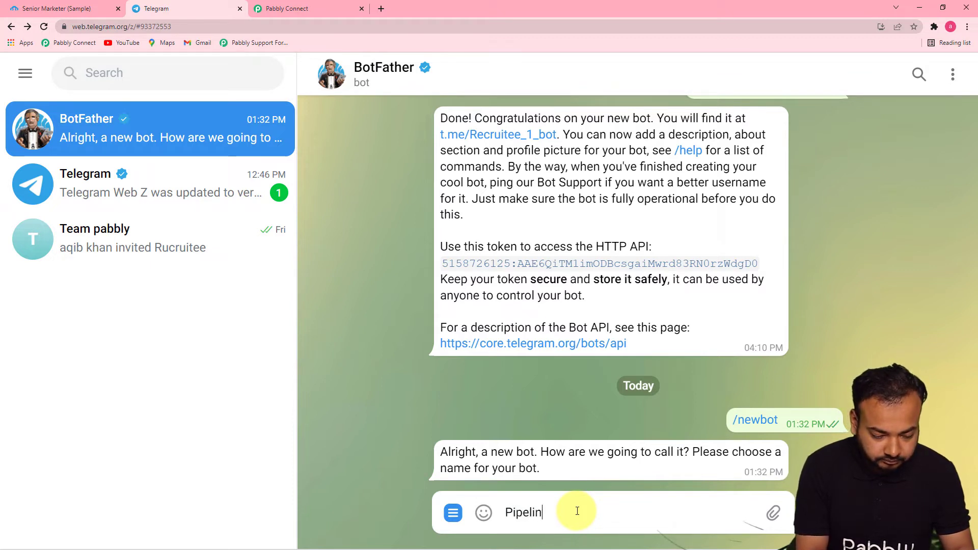
text(e)
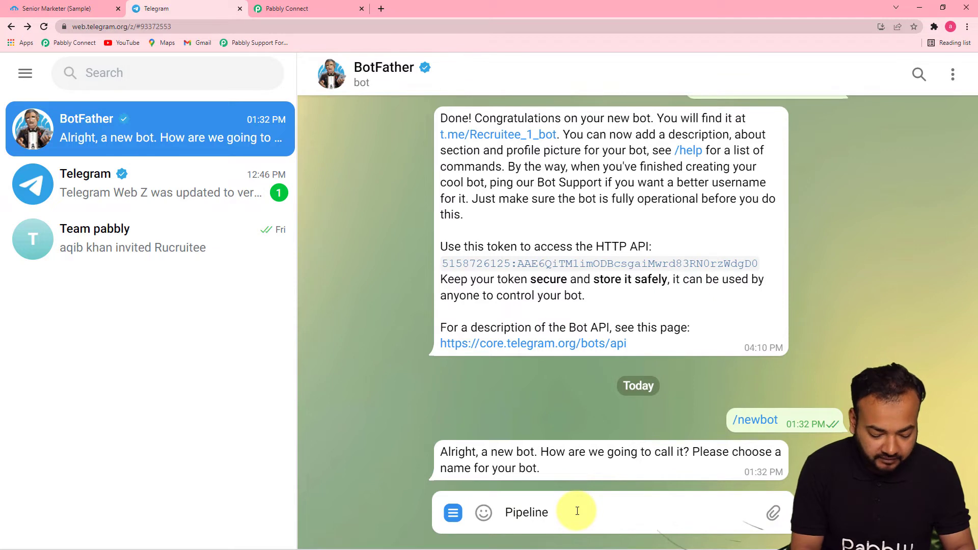
text(bot)
key(Return)
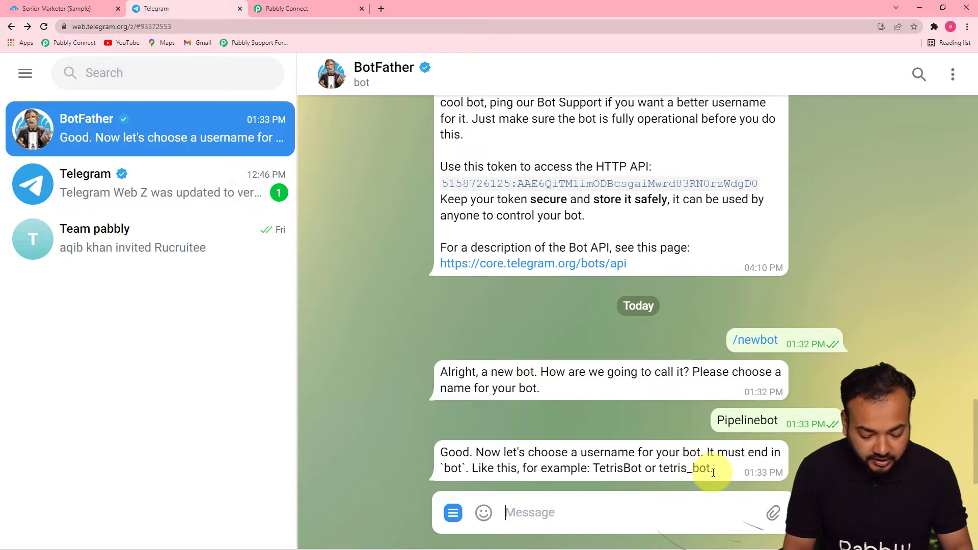
text(Pipeline_bot)
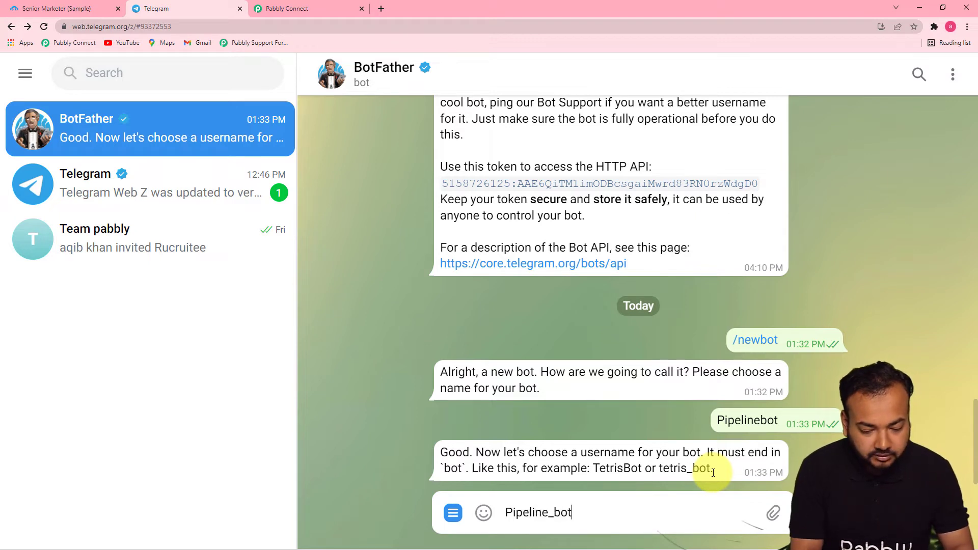
key(Return)
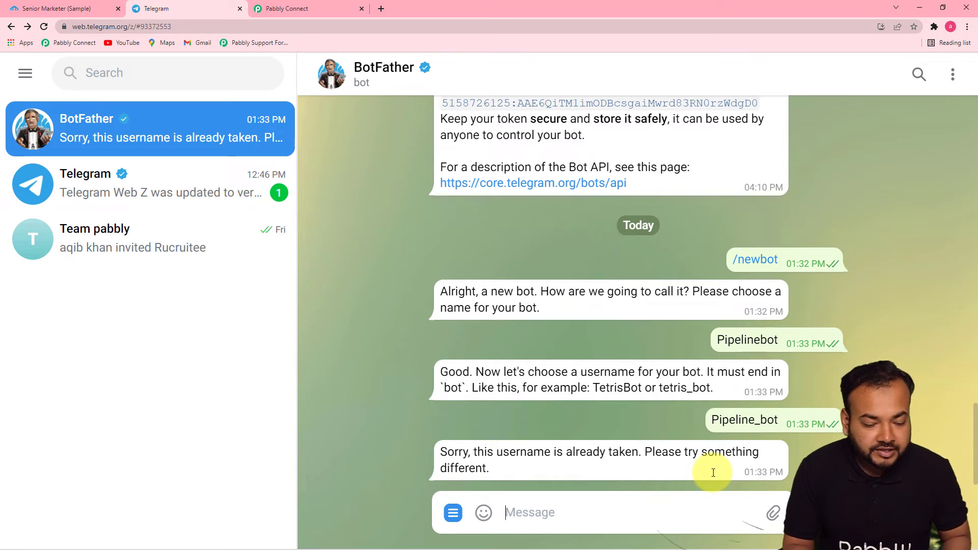
Submit "Pipeline_1_bot" to BotFather as the new bot's username
text(Pipelin)
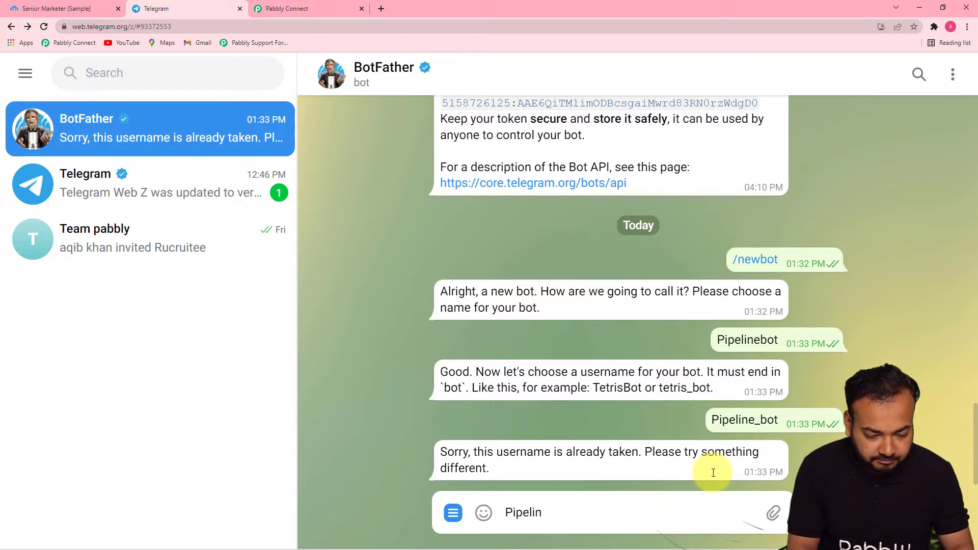
text(e_1_b)
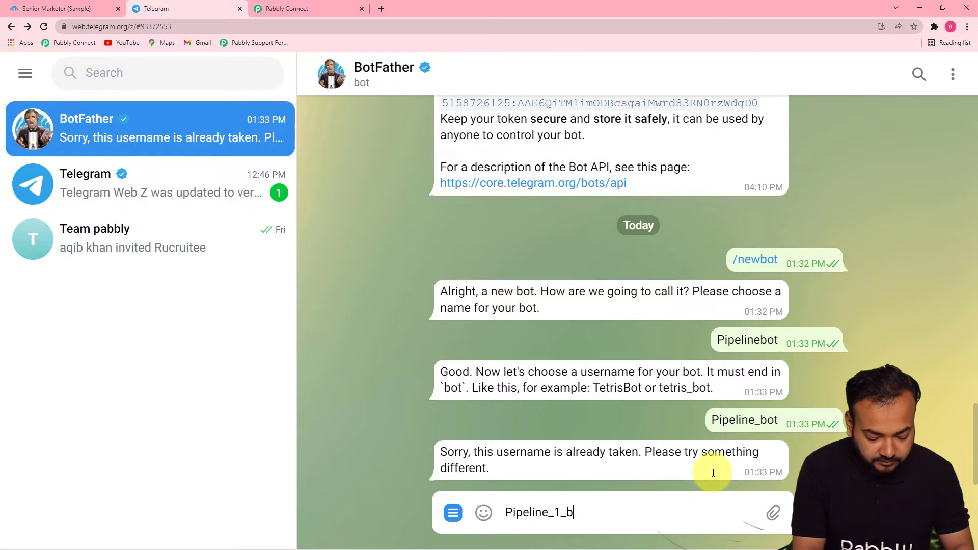
text(ot)
key(Return)
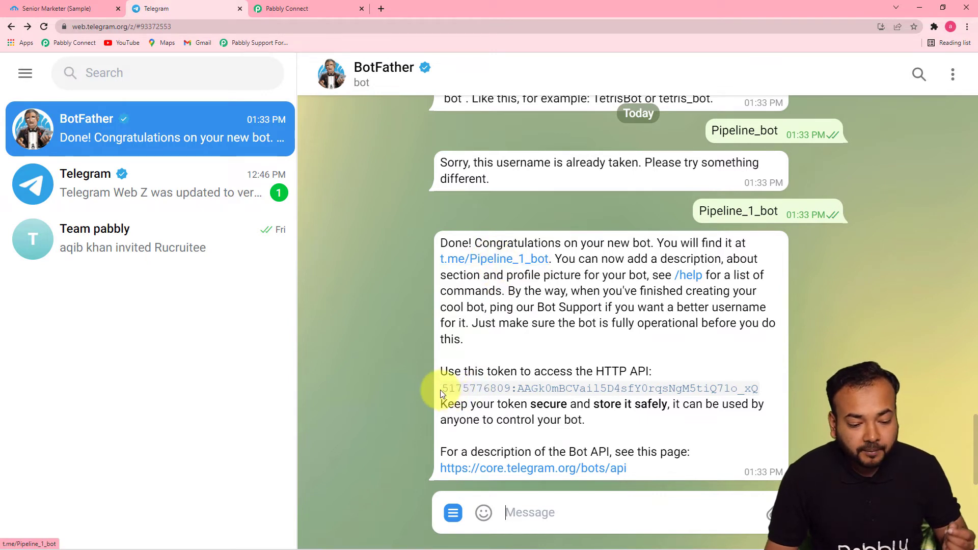
Copy the new bot's HTTP API token from BotFather and paste it into the Token field of the new connection in Pabbly Connect
drag(445, 387, 757, 386)
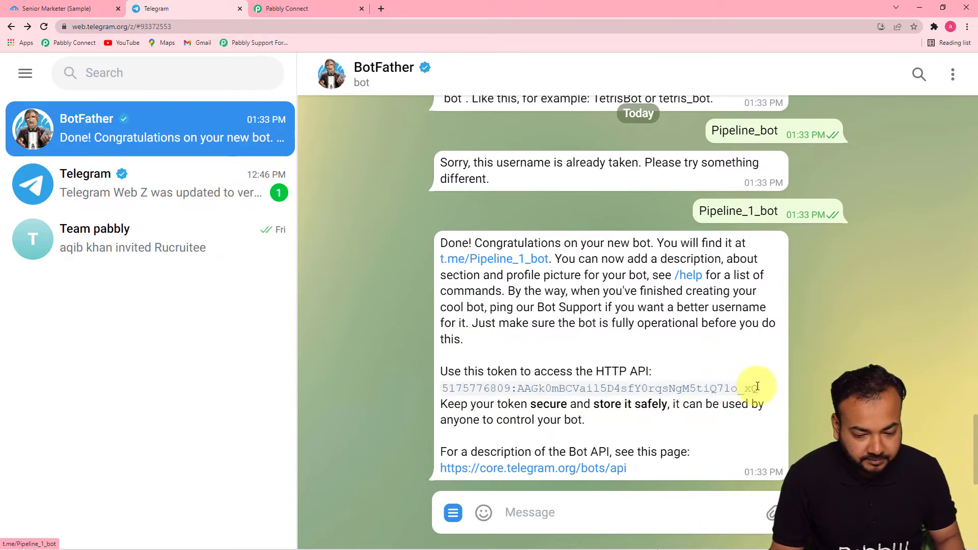
right_click(757, 386)
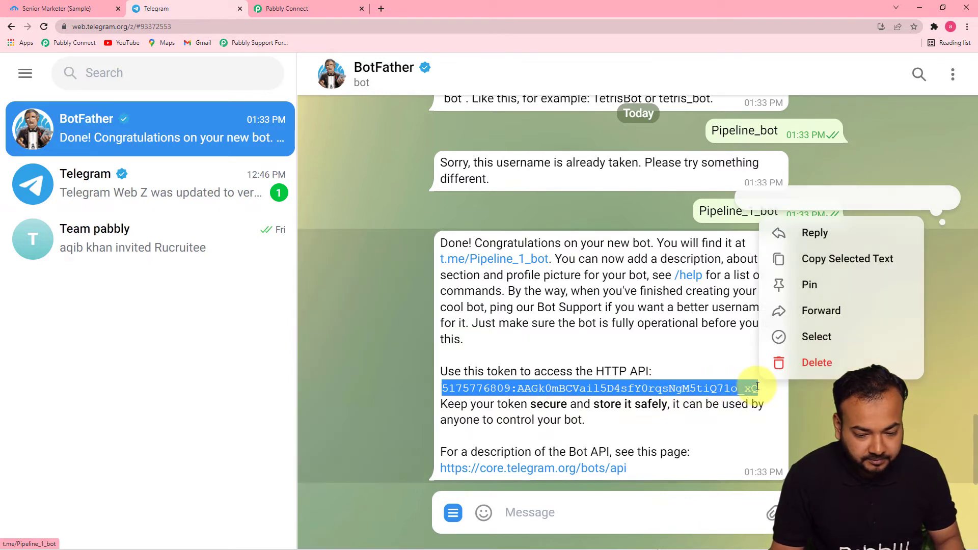
click(818, 262)
click(287, 9)
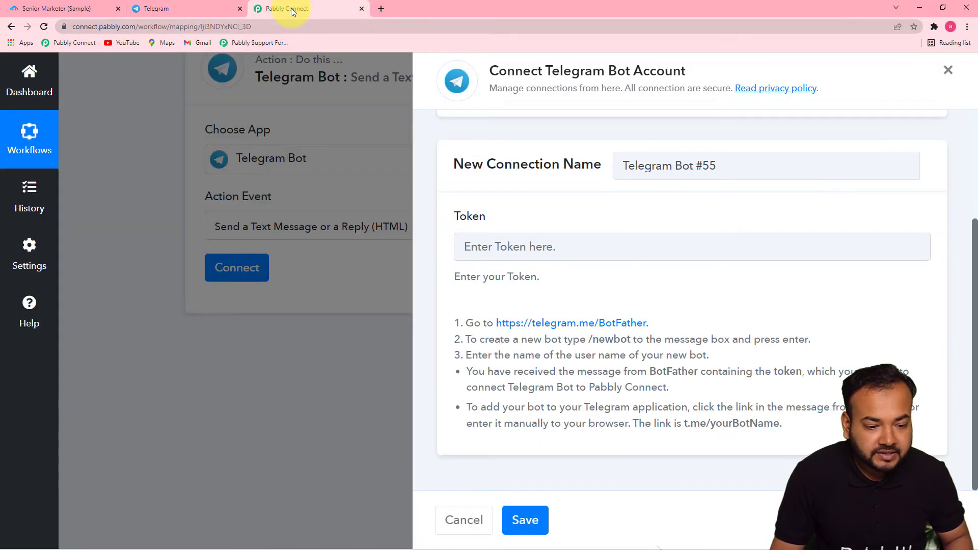
right_click(481, 244)
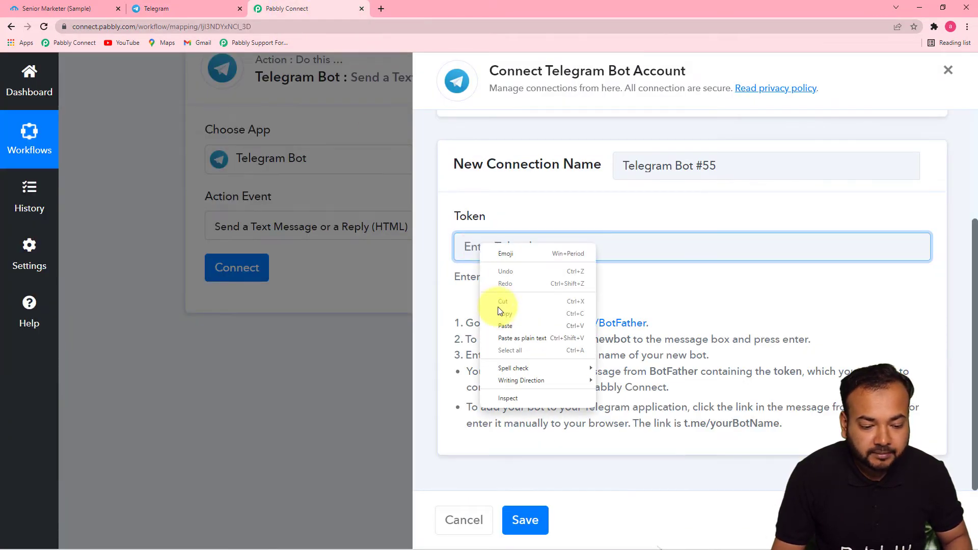
click(500, 327)
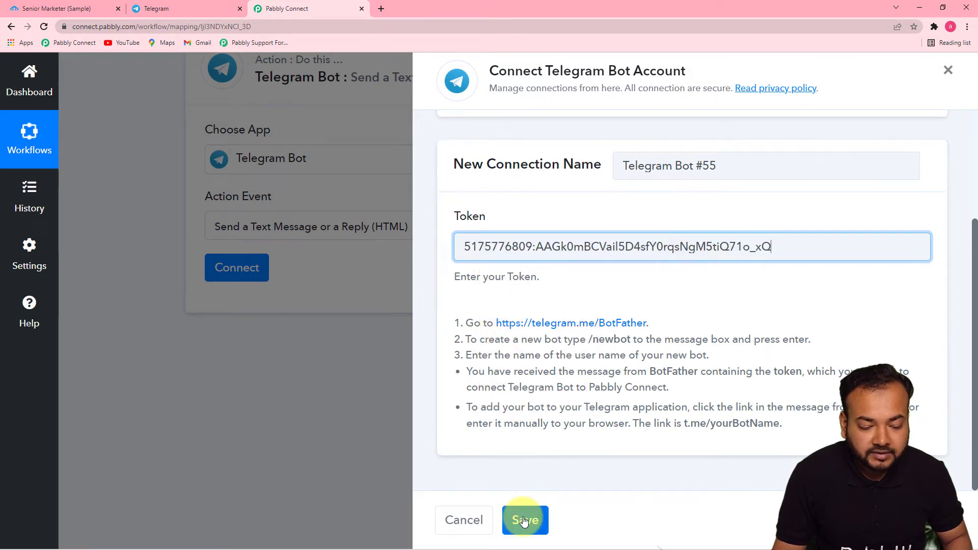
Save the new Telegram Bot connection, switch to Telegram, and open the new bot's chat through the link in BotFather's message
click(525, 520)
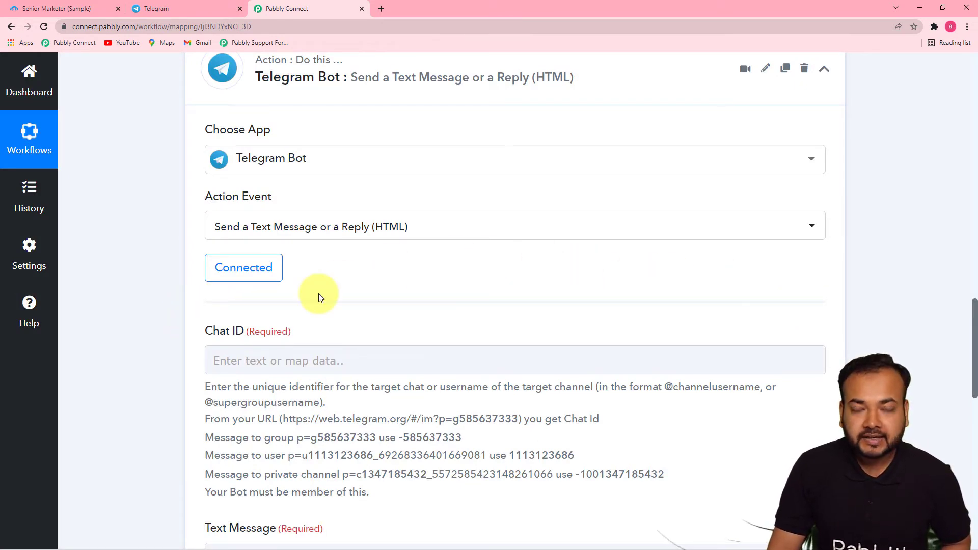
drag(972, 310, 971, 351)
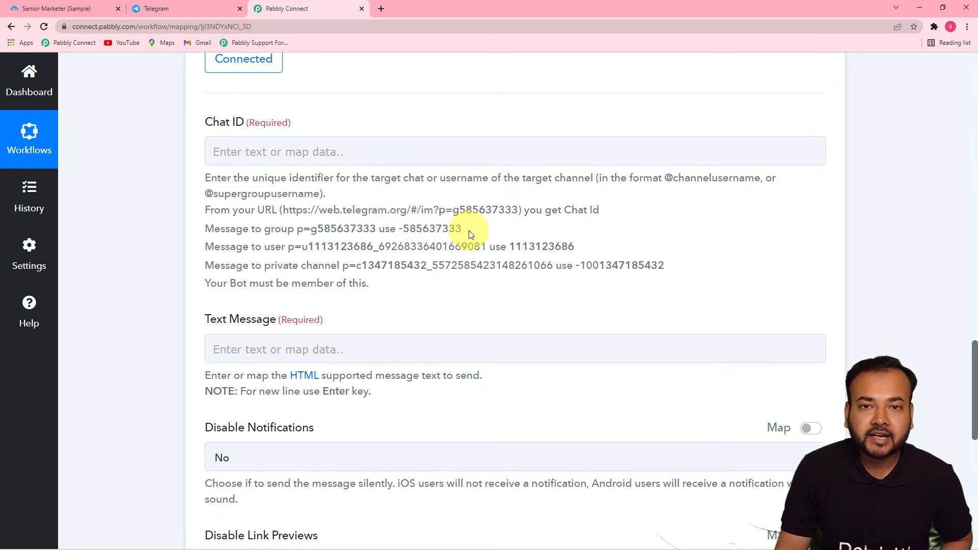
click(177, 12)
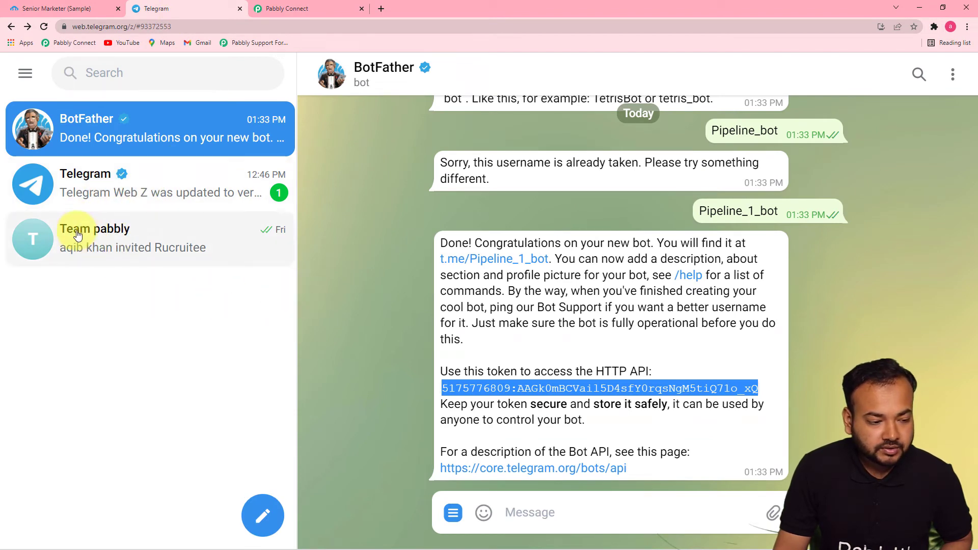
click(493, 265)
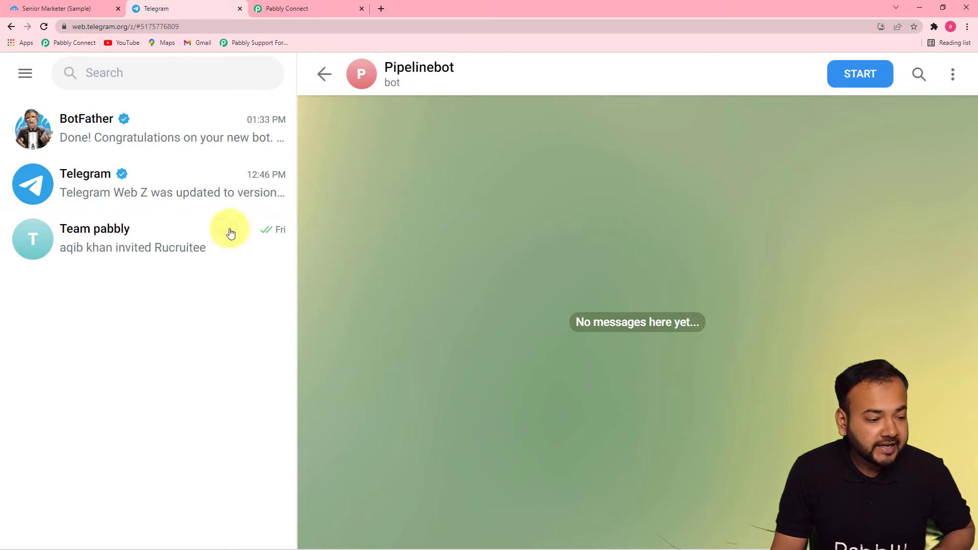
Copy the Team pabbly group's chat ID, including the minus sign, from its web address and paste it into the Chat ID field in Pabbly Connect
click(158, 248)
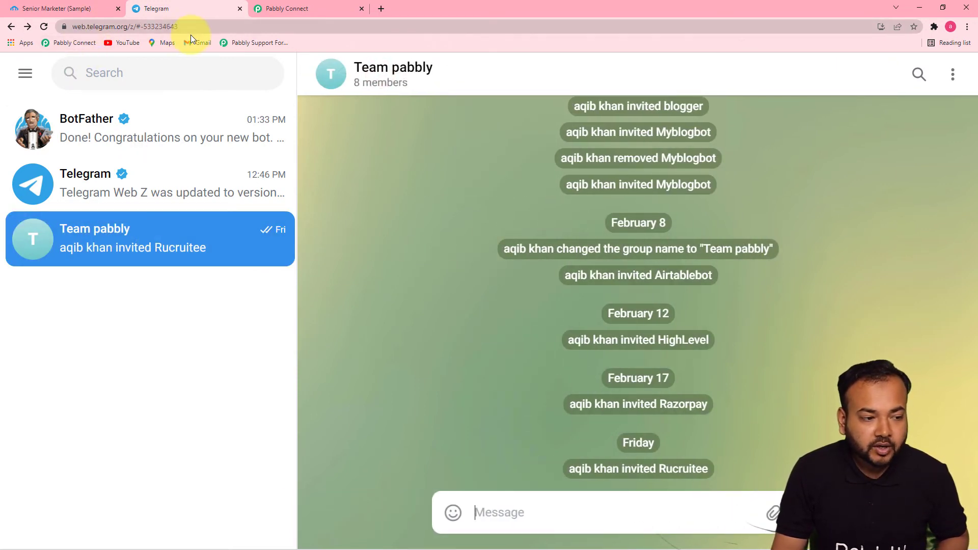
click(145, 26)
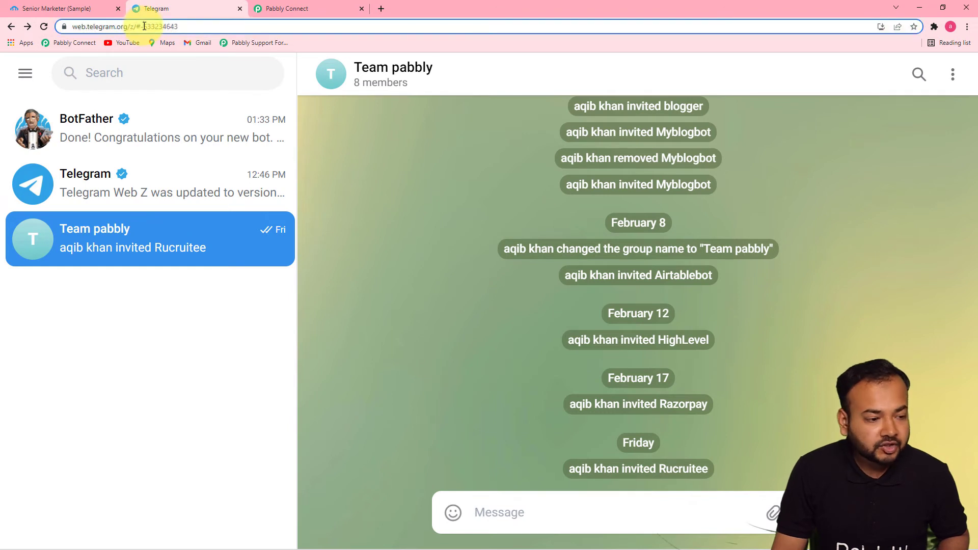
click(164, 26)
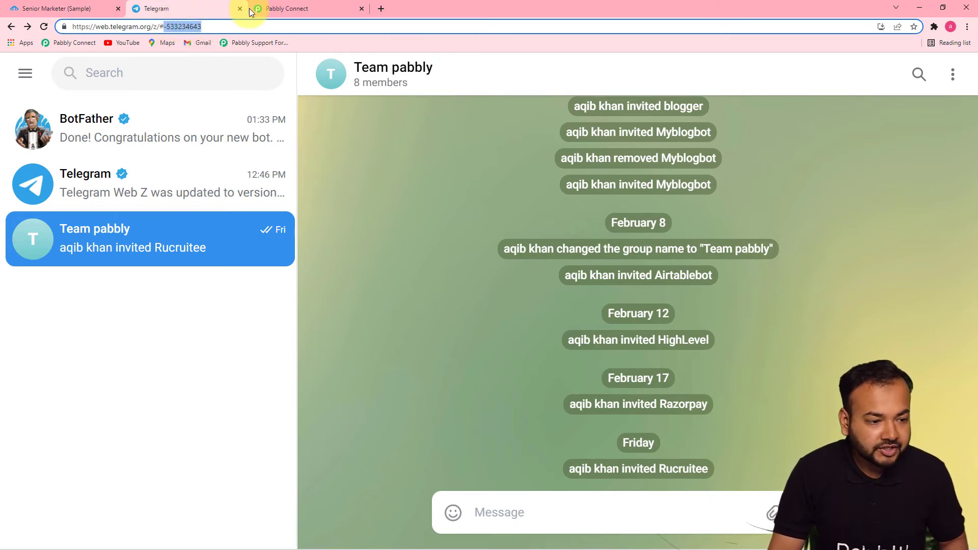
click(294, 8)
click(266, 154)
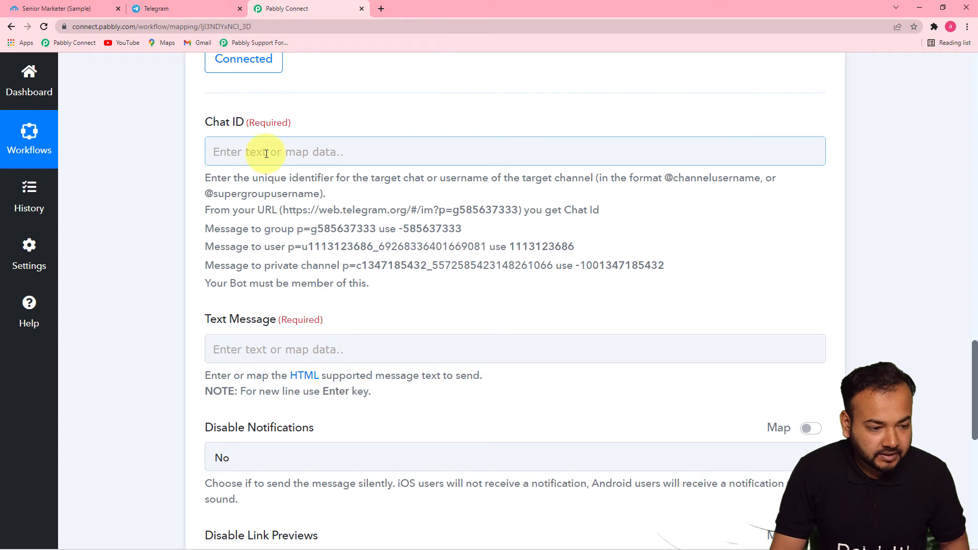
click(266, 155)
right_click(266, 153)
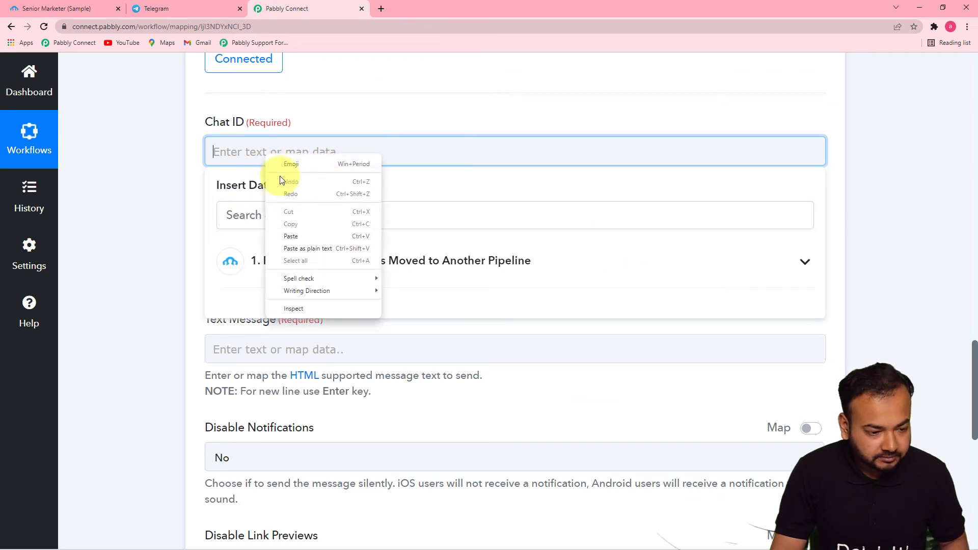
click(306, 234)
click(196, 185)
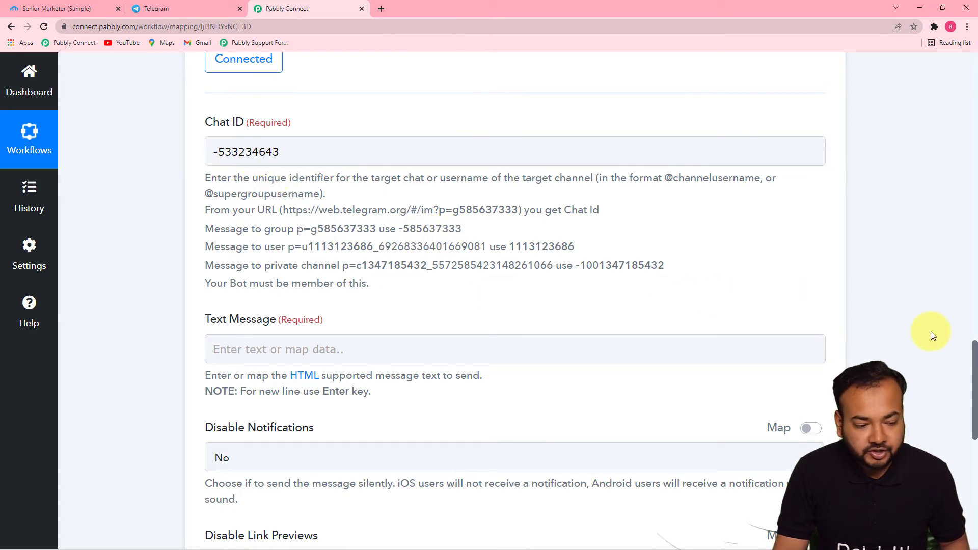
Check in Telegram whether Pipelinebot has been invited to the Team pabbly group, and return to Pabbly Connect
drag(975, 352, 973, 387)
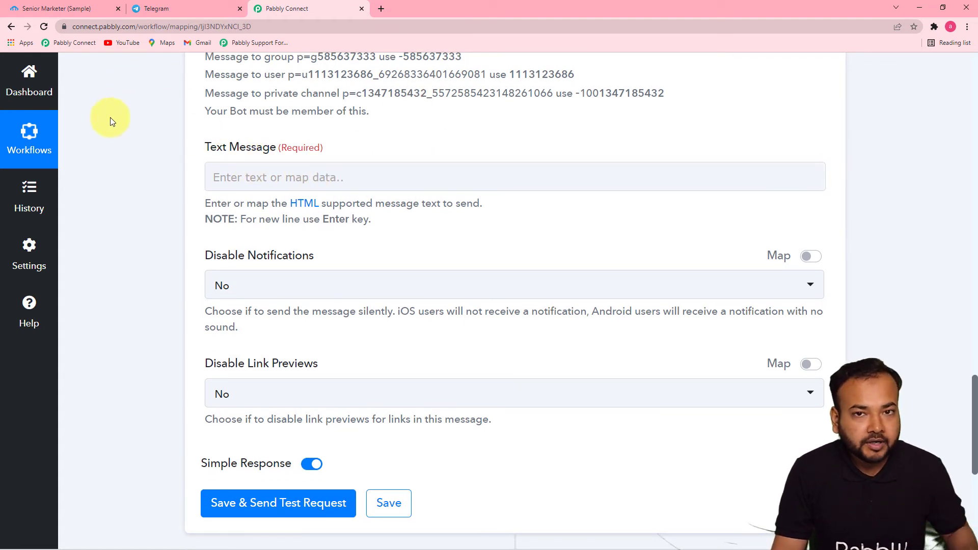
key(ctrl+shift+Tab)
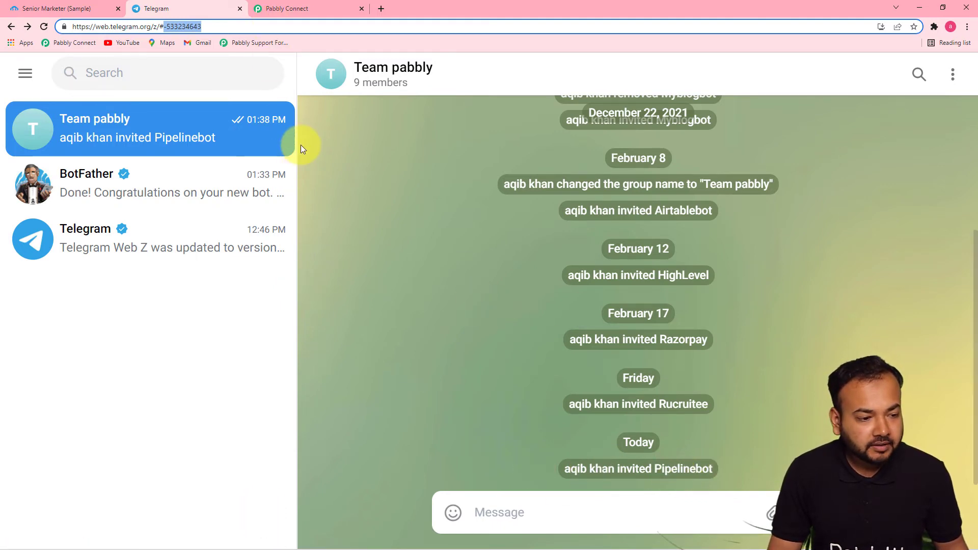
click(289, 10)
Write the Text Message "Hey Team, / A Candidate named is moved to the next stage of our recruitment pipeline. Current stage is / Email of Candidate: / Regards."
click(259, 177)
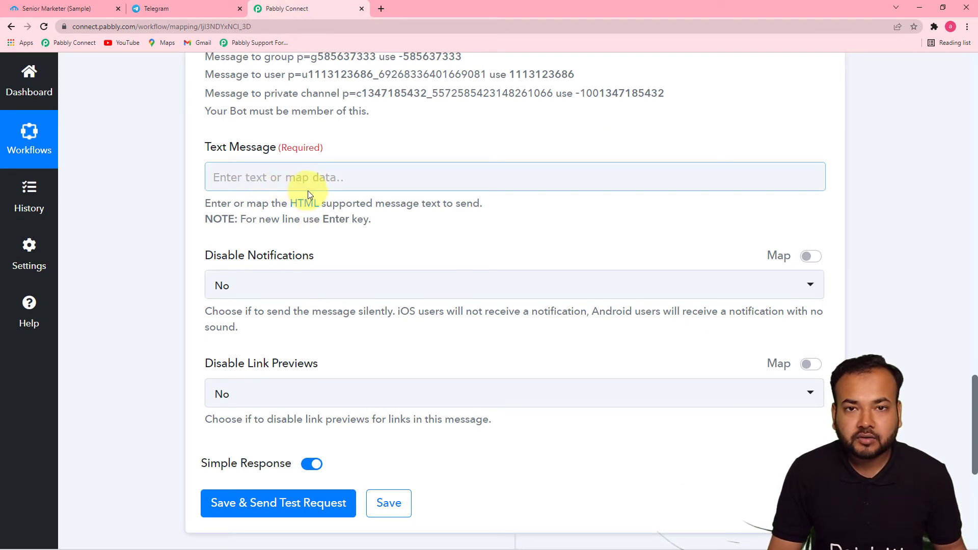
click(331, 175)
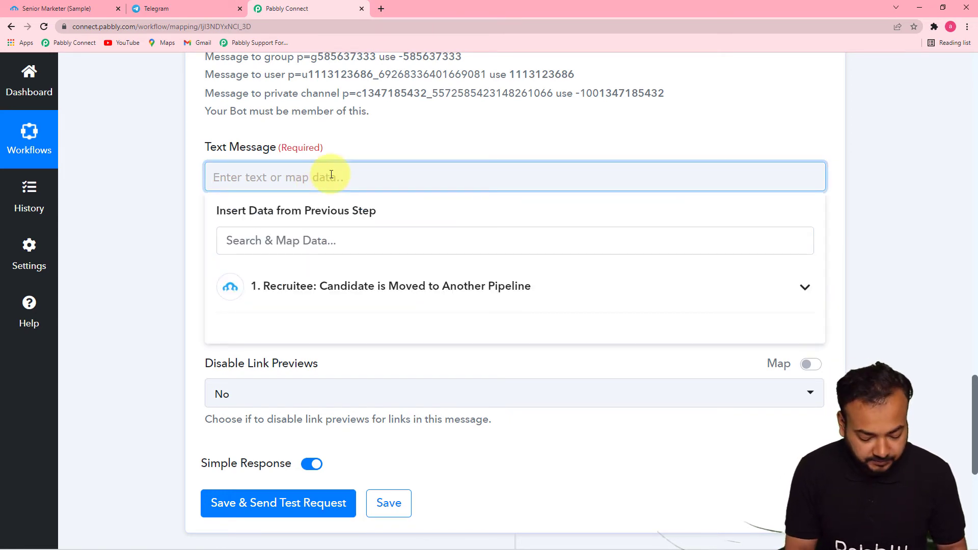
text(Hey Team, A Candidate named  is moved the next stage of our recruitment pipeline. Current stage is Email of Candidate: Regards.)
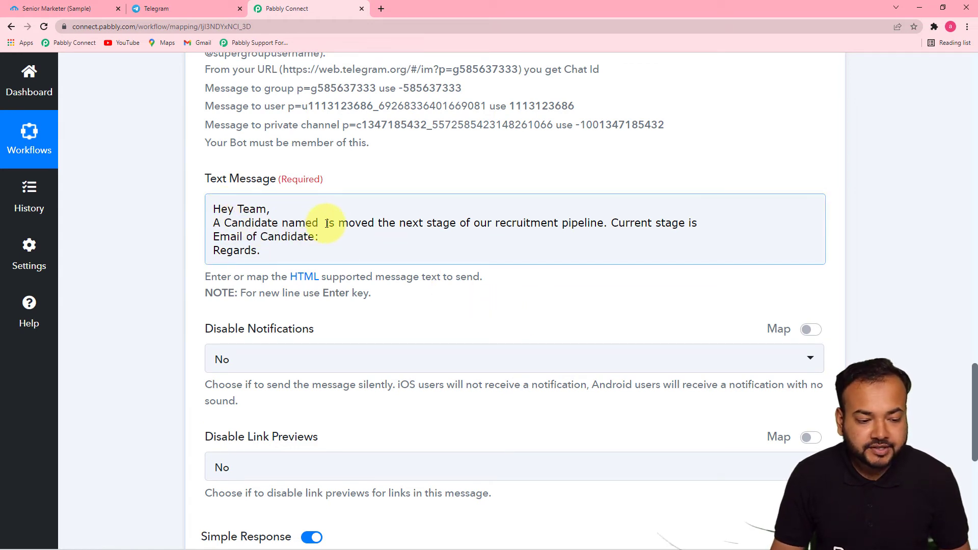
click(374, 224)
text(to)
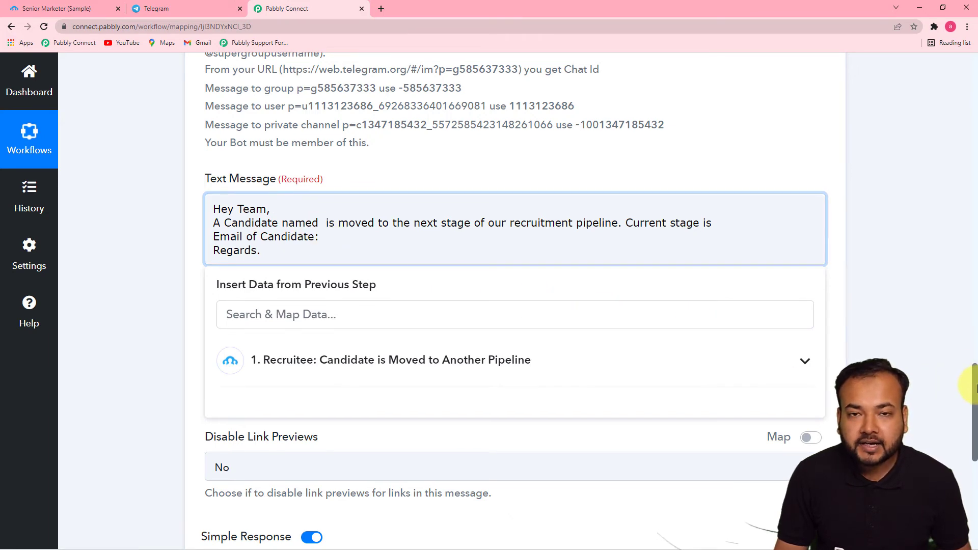
Map the Recruitee field Payload Candidate Name into the message after "A Candidate named"
drag(974, 388, 975, 208)
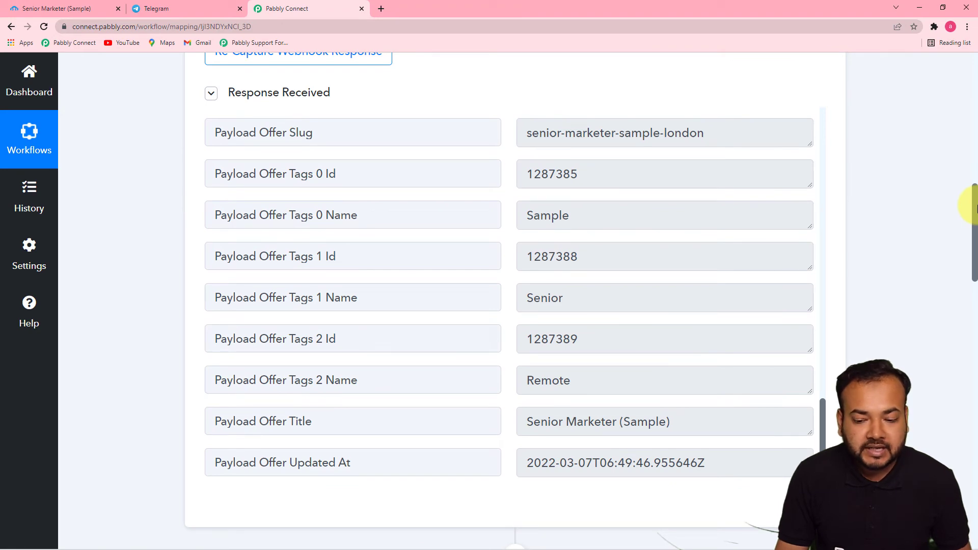
drag(974, 211, 974, 407)
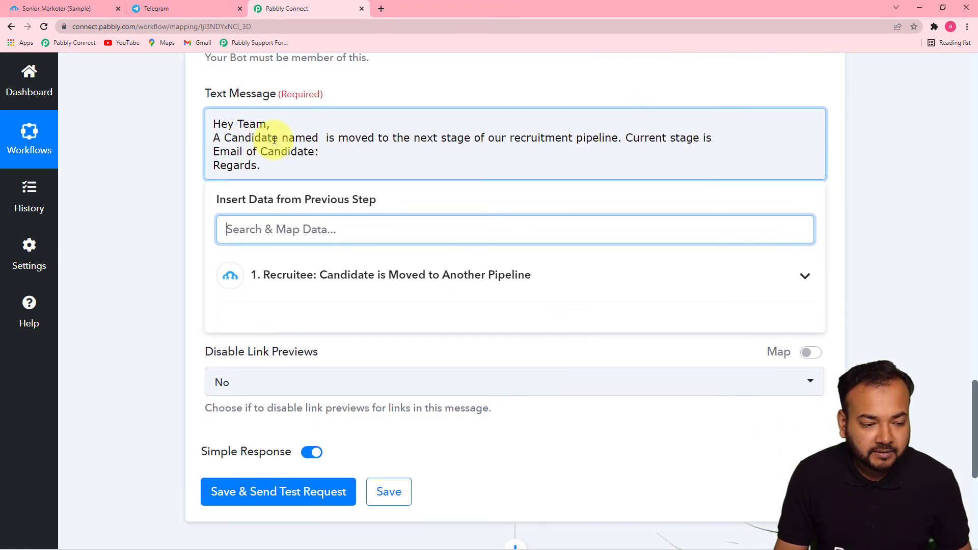
click(318, 137)
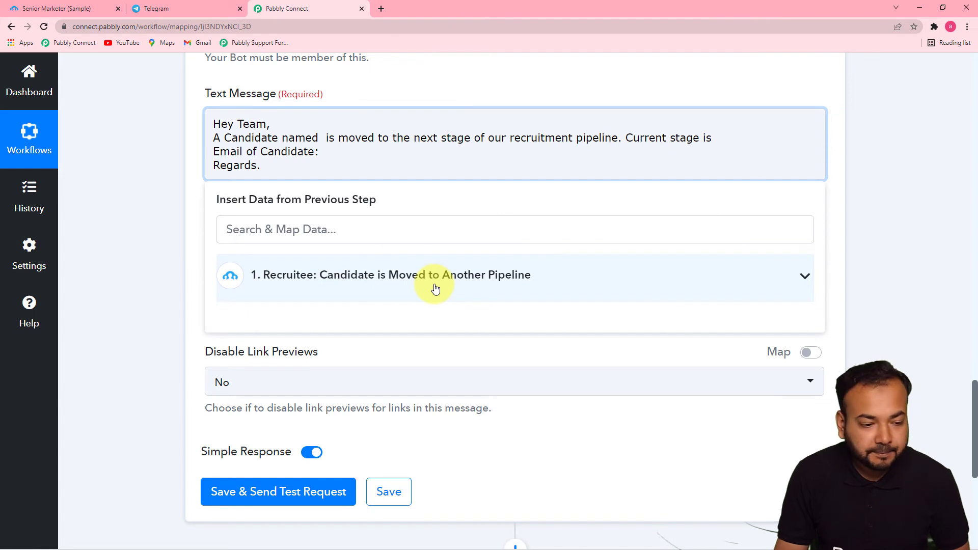
click(333, 278)
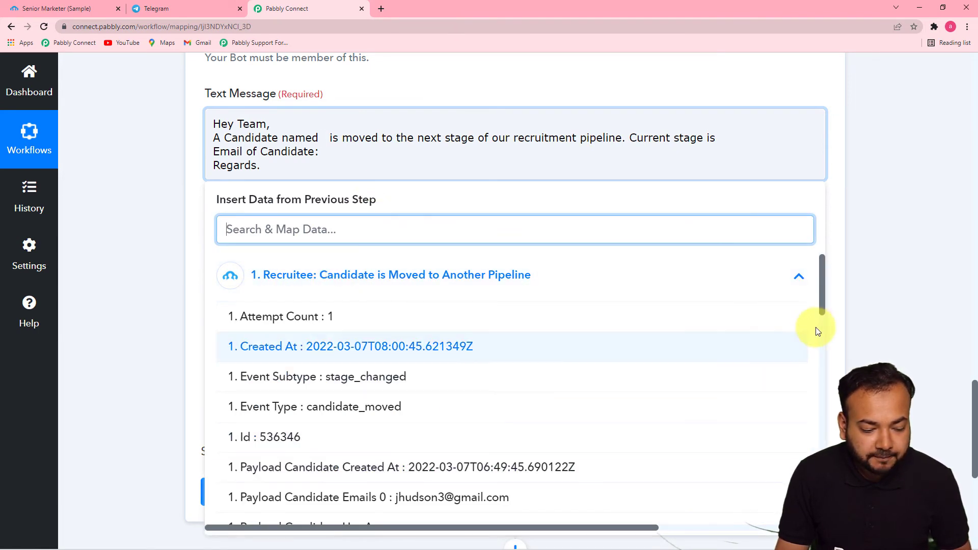
drag(821, 298, 825, 359)
click(509, 363)
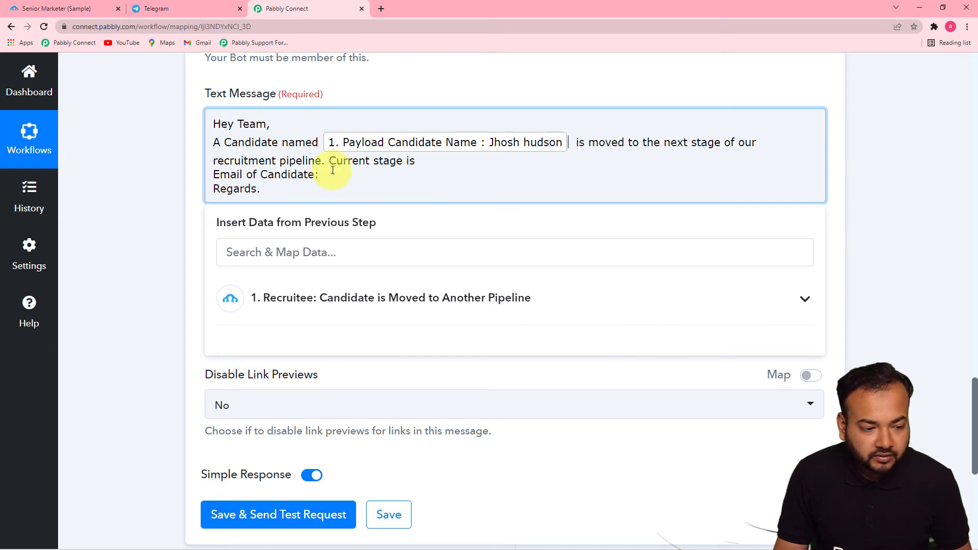
Map the Recruitee field Payload Details To Stage Name into the message after "Current stage is"
click(417, 162)
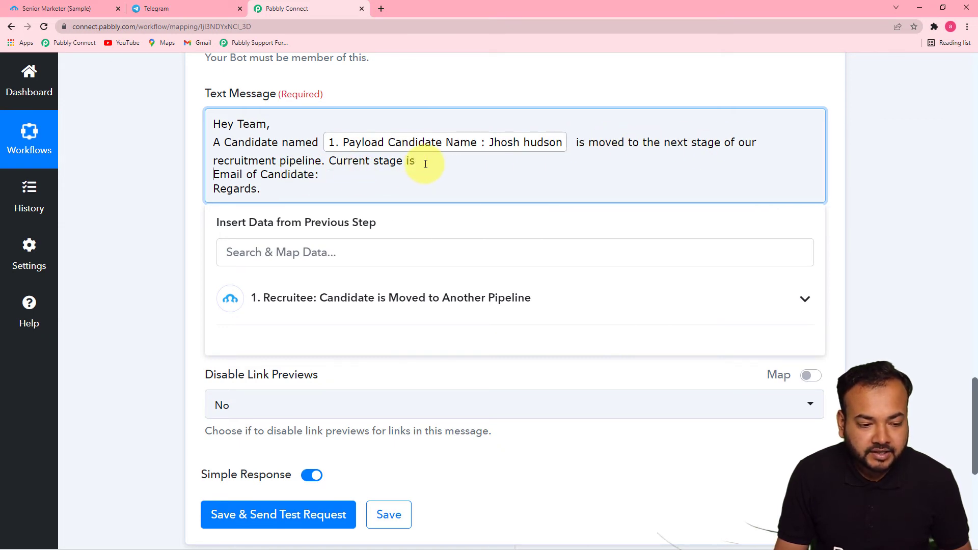
click(429, 296)
drag(820, 320, 781, 448)
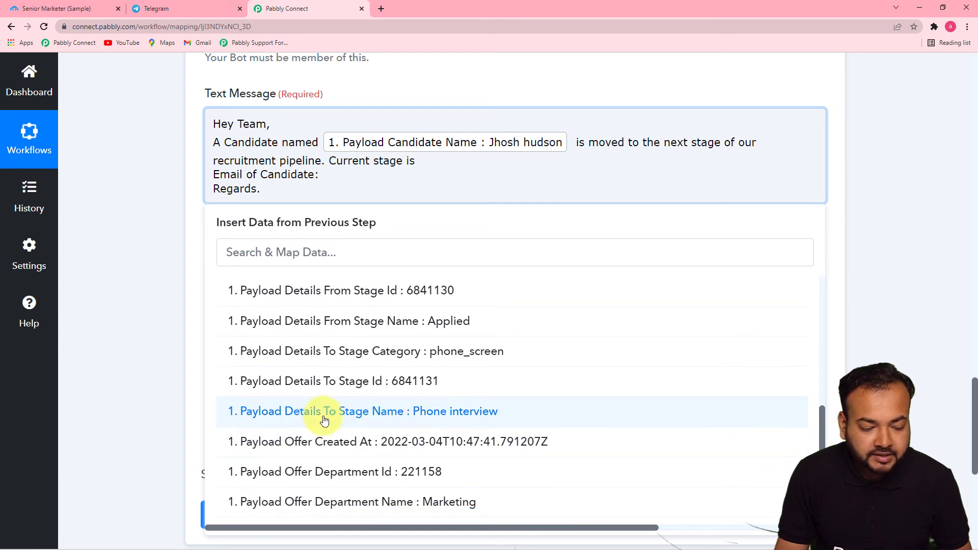
click(462, 411)
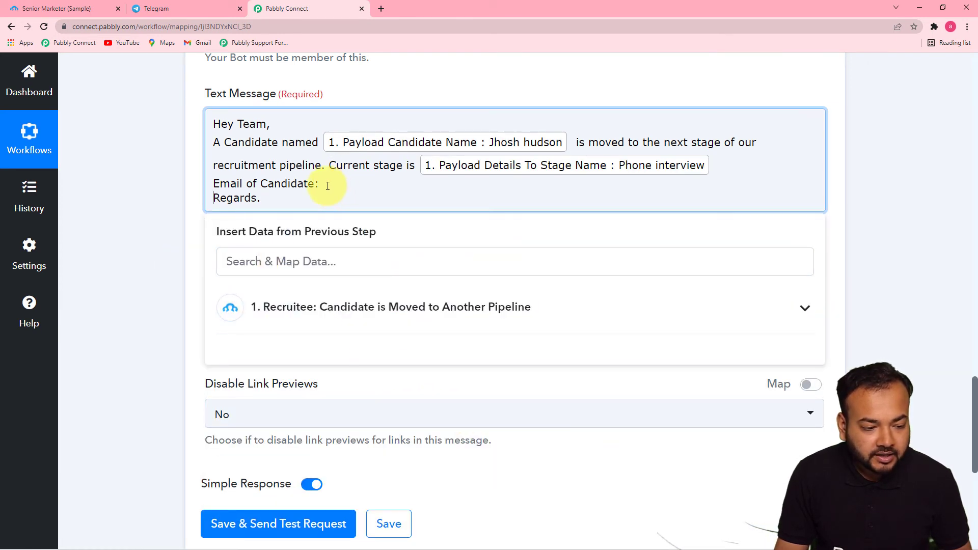
click(312, 315)
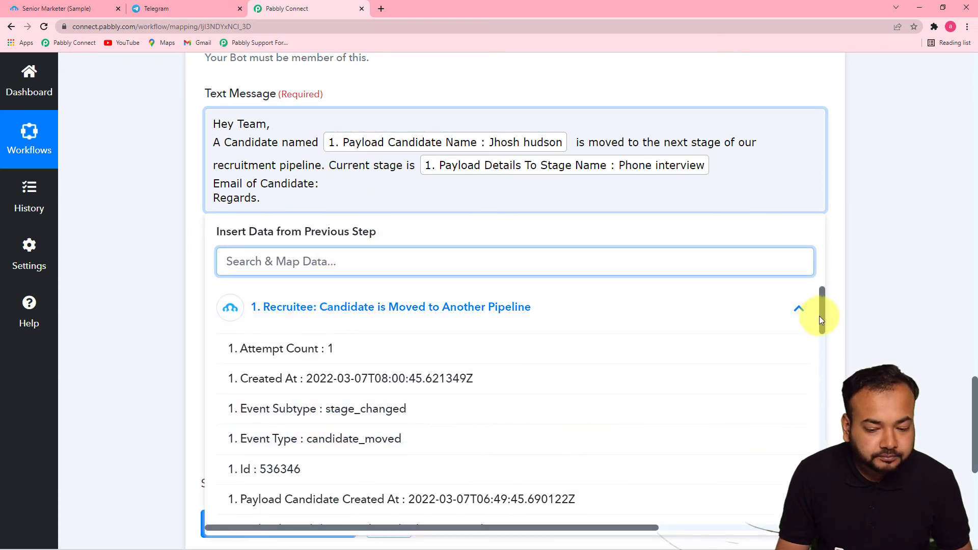
drag(820, 319, 825, 359)
click(534, 318)
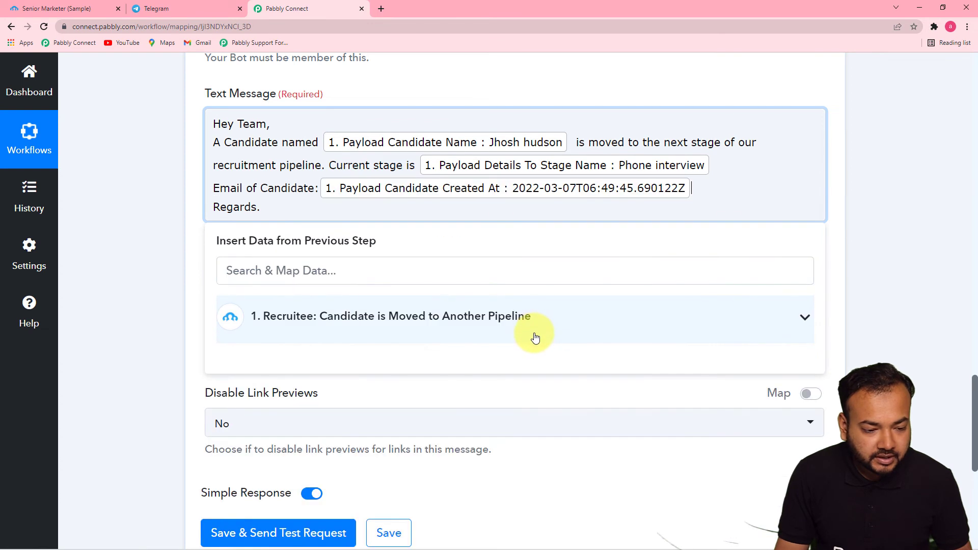
key(BackSpace)
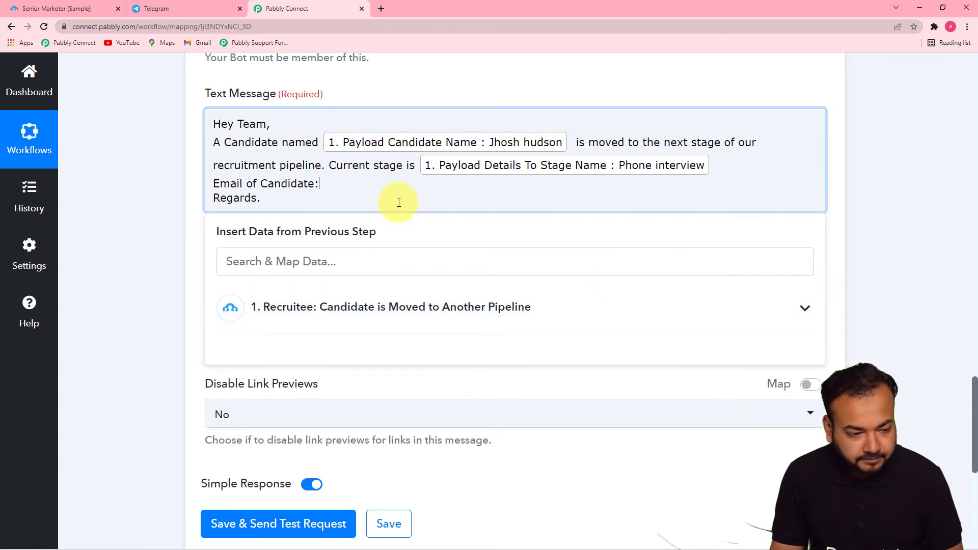
Map the Recruitee field Payload Candidate Emails 0 into the message after "Email of Candidate:"
click(376, 326)
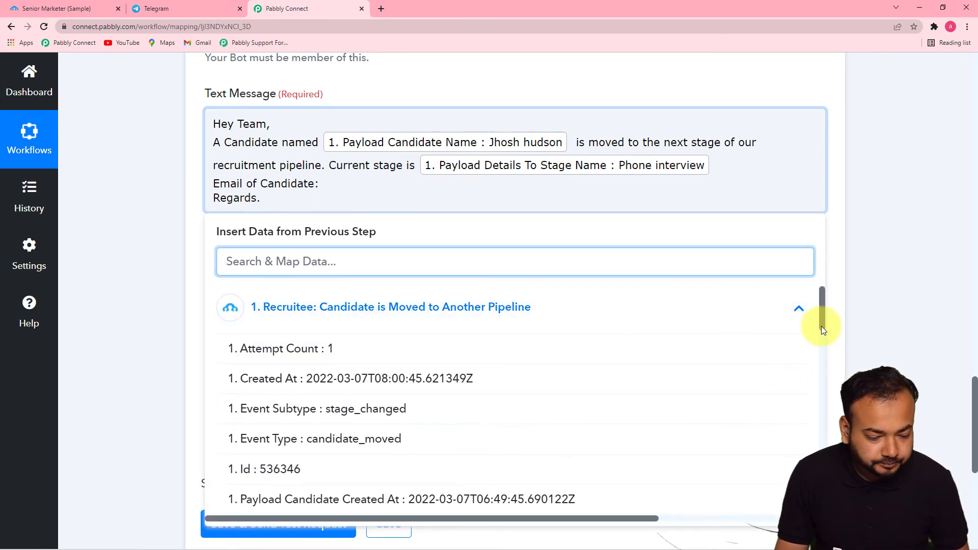
drag(821, 324, 810, 359)
click(457, 356)
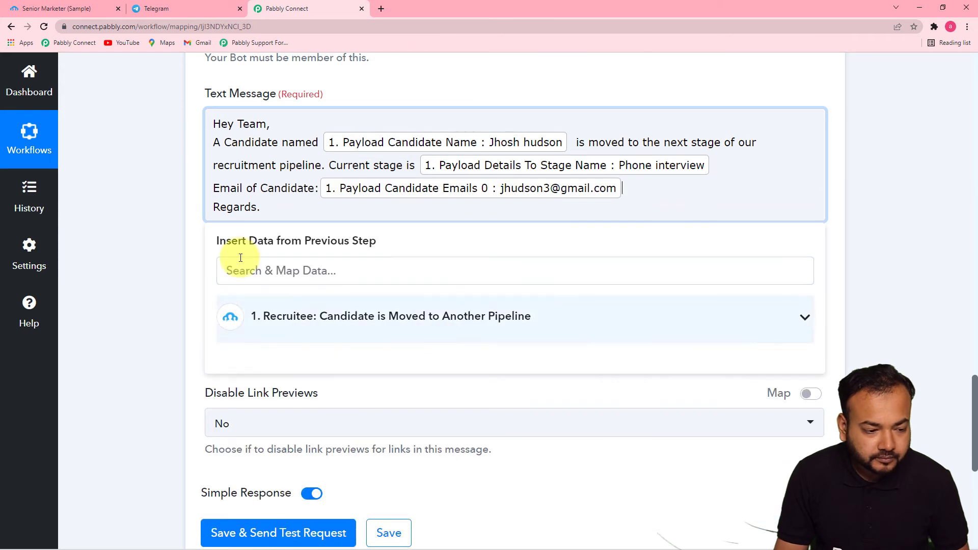
click(120, 222)
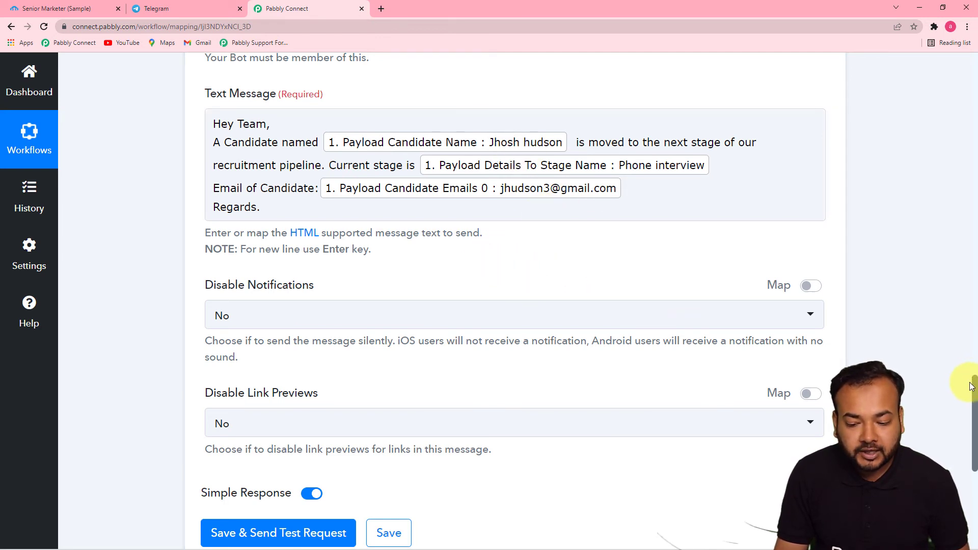
Set Disable Notifications to Yes for the Telegram message
drag(975, 390, 970, 415)
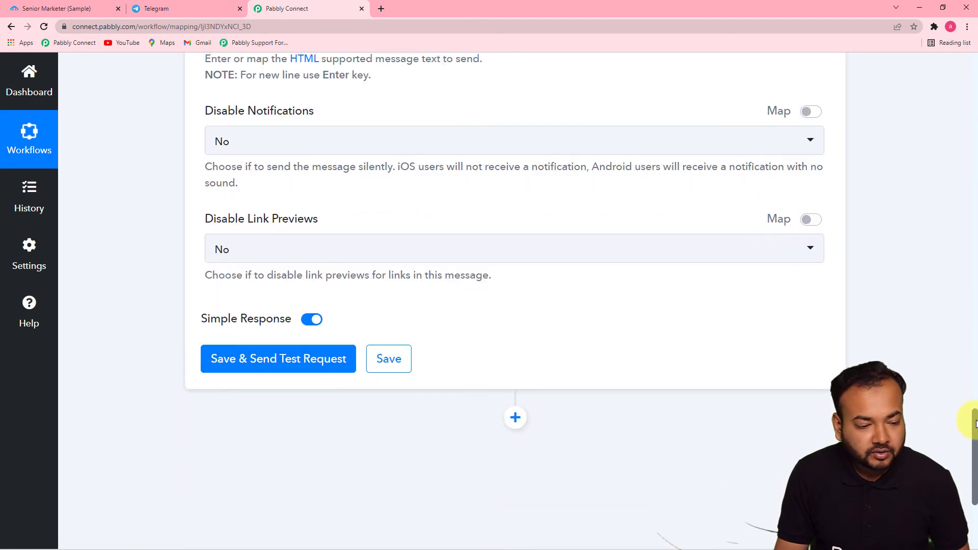
click(319, 139)
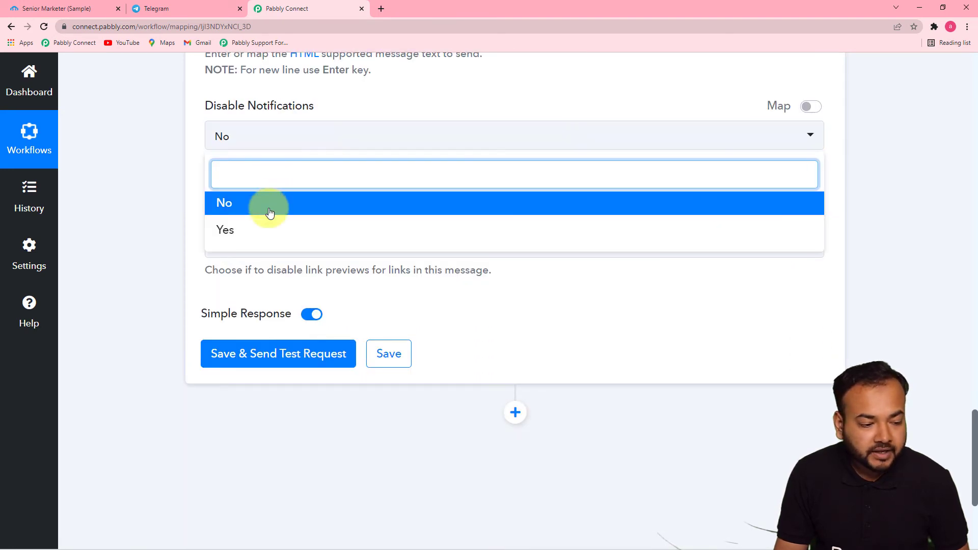
click(247, 232)
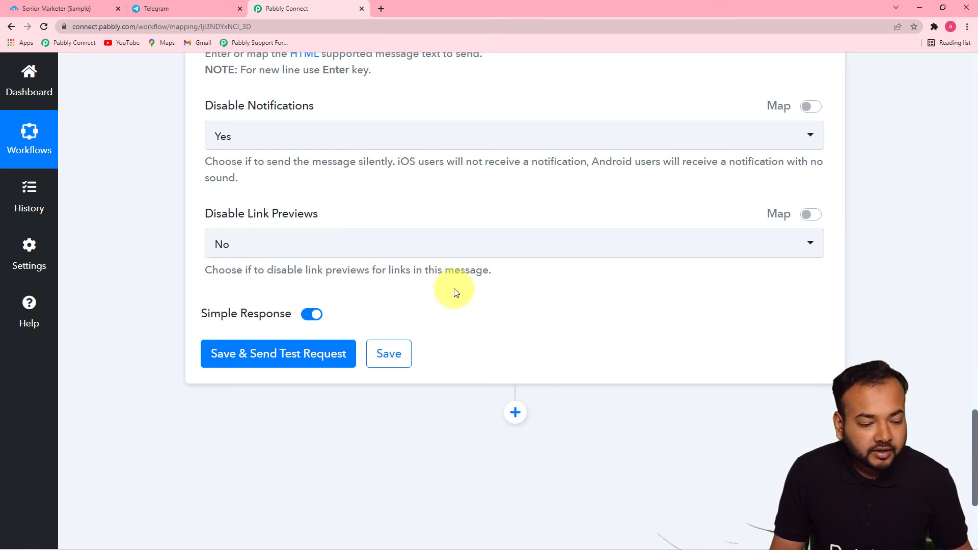
Glance at Telegram, return to Pabbly Connect, and save the Telegram Bot action while sending a test request
click(173, 12)
click(310, 8)
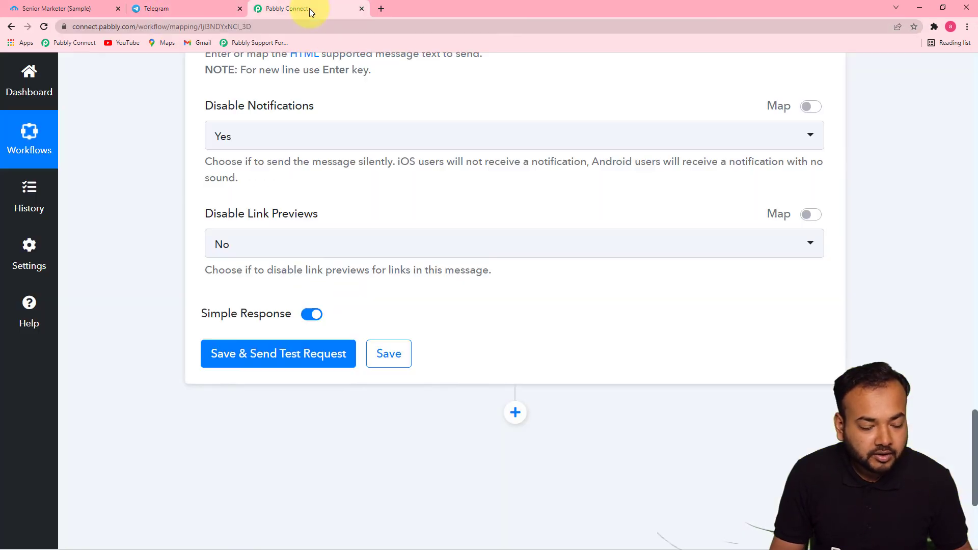
click(246, 355)
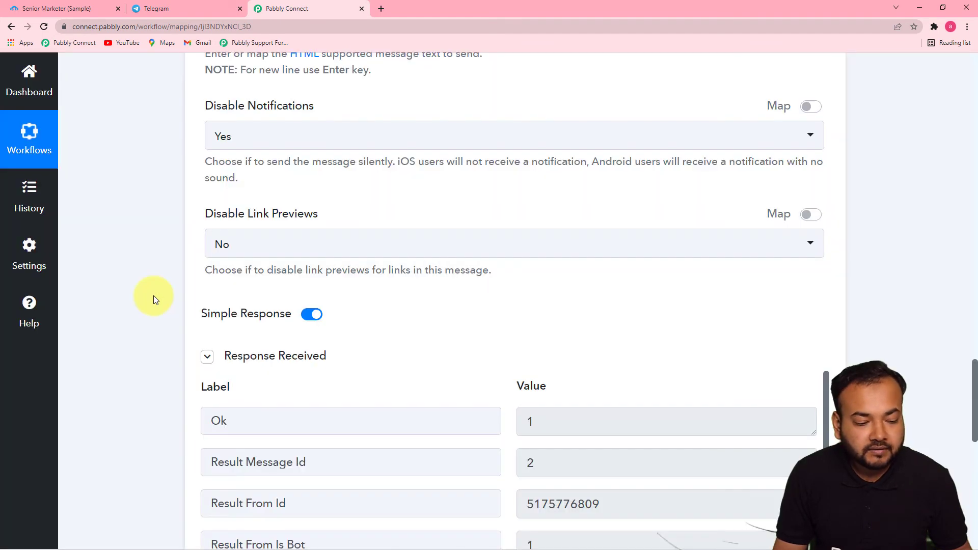
Review the Telegram Bot test response, check the Team pabbly group in Telegram for the test message, and return to Pabbly Connect
drag(973, 377, 970, 419)
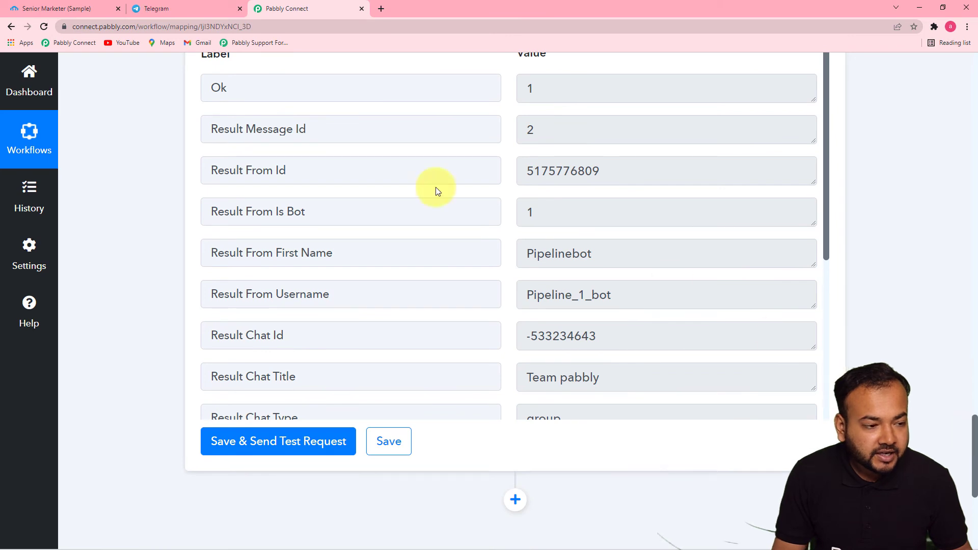
click(170, 8)
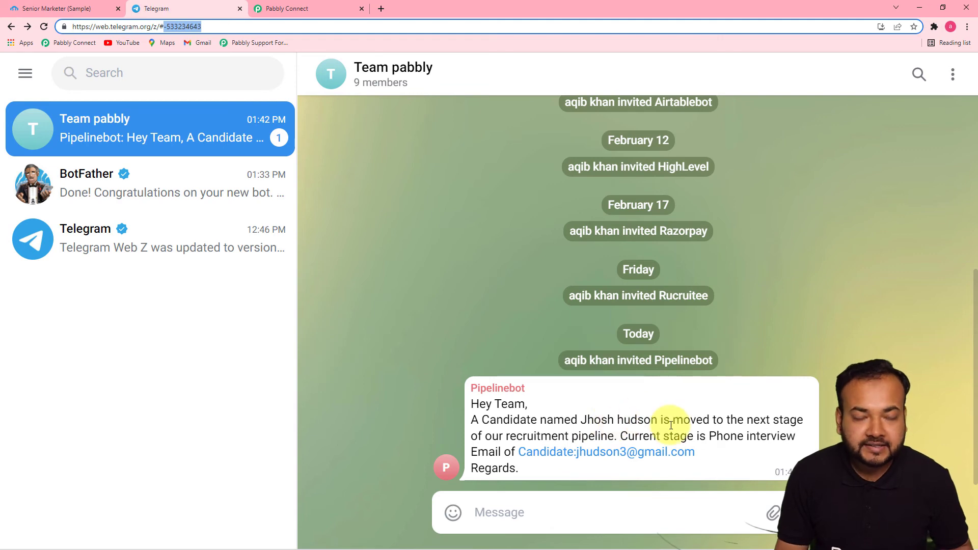
click(286, 10)
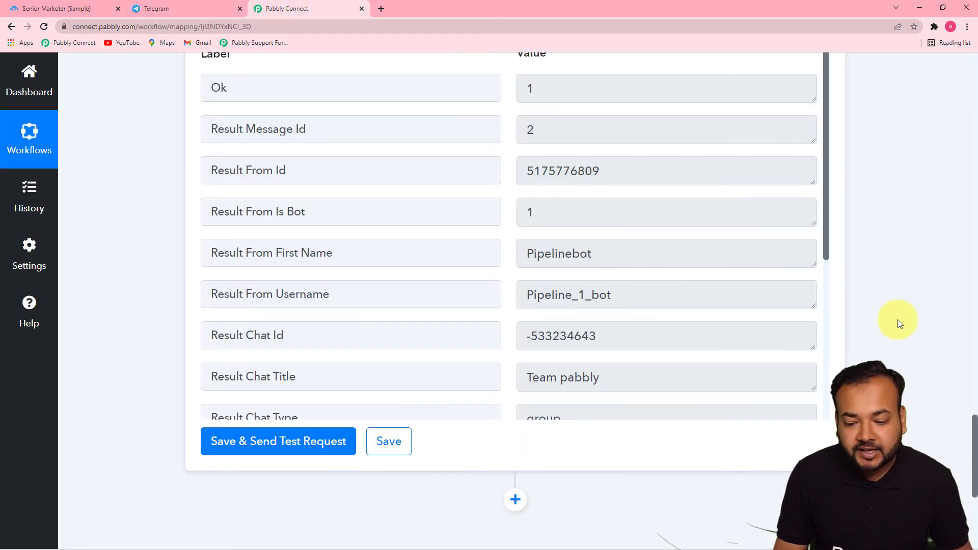
Review the whole workflow from the Recruitee trigger and its captured response through the Telegram Bot action's message settings and test response
drag(974, 426, 955, 82)
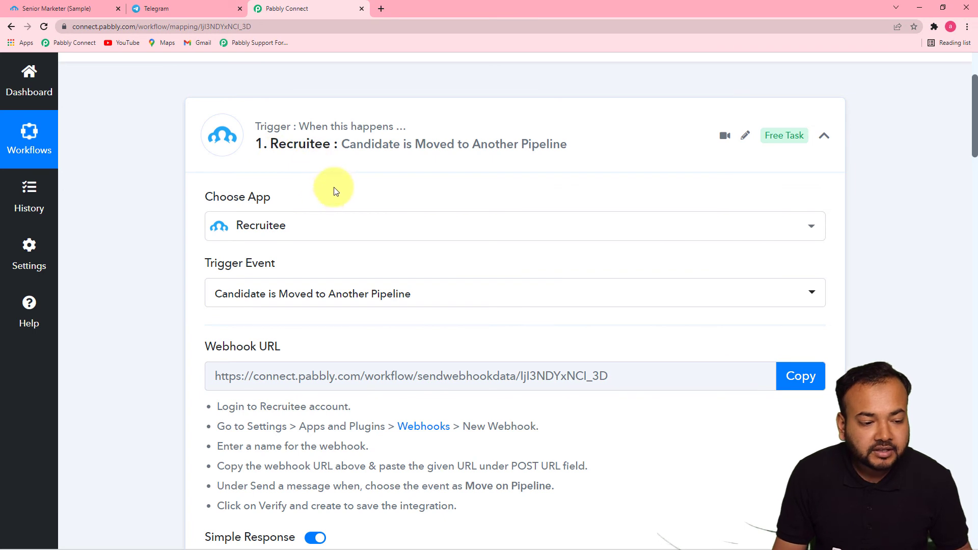
drag(974, 129, 973, 172)
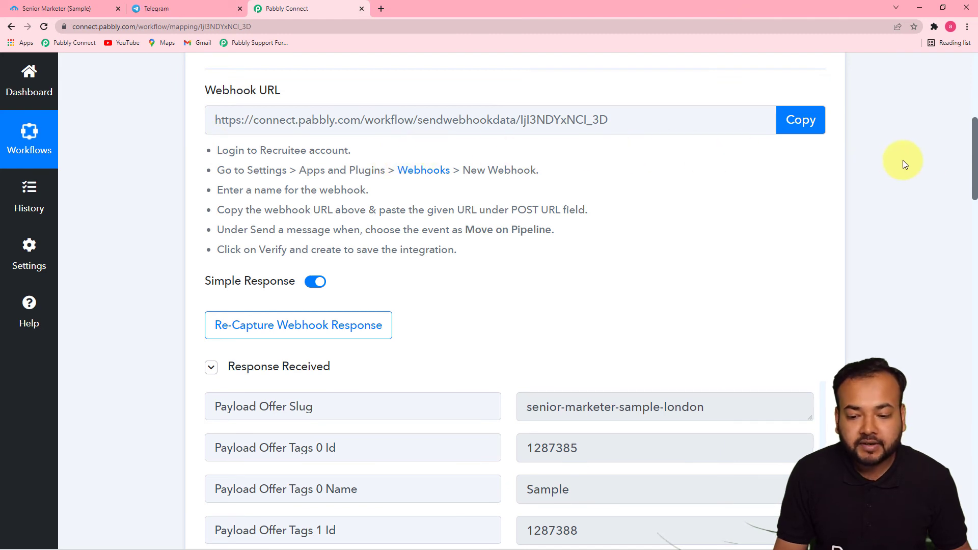
drag(974, 156, 974, 200)
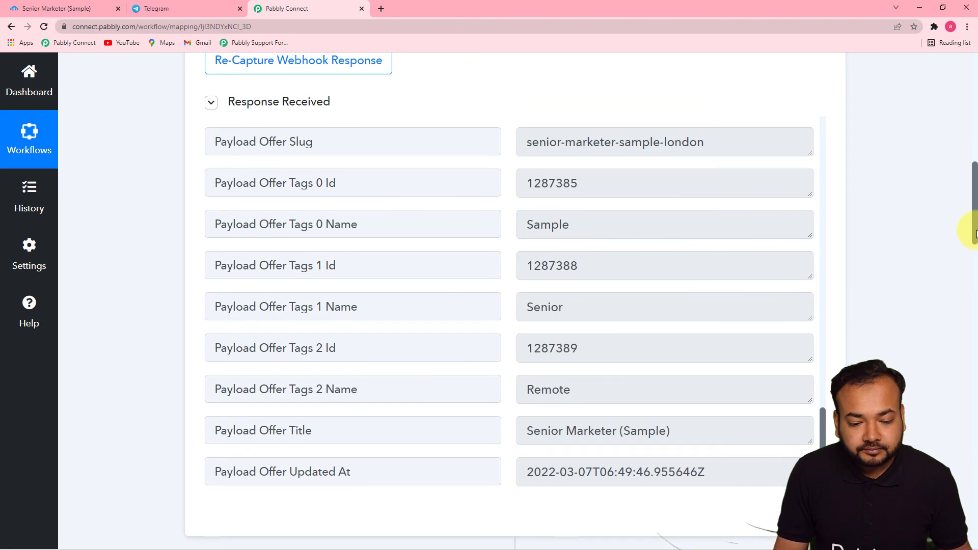
scroll(972, 269, down, 3)
scroll(967, 285, down, 10)
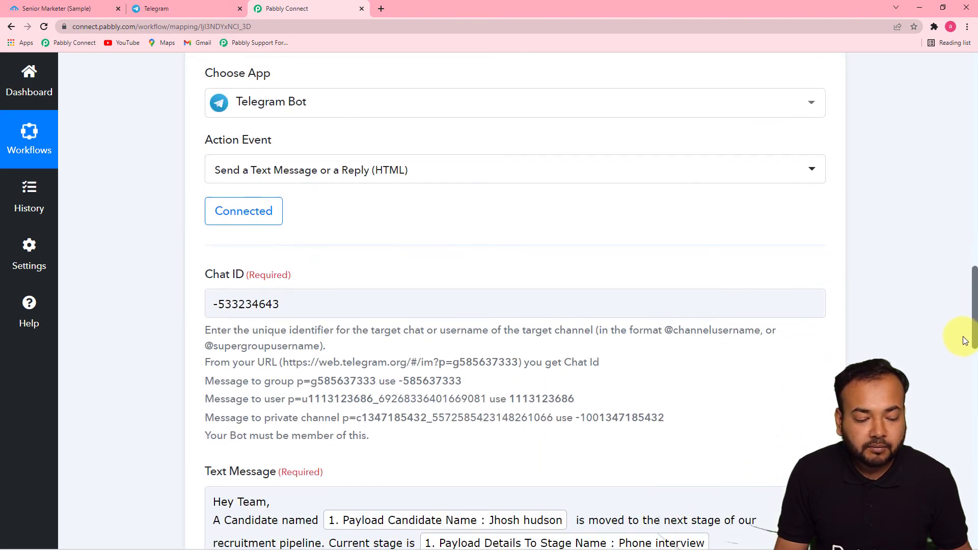
scroll(963, 357, down, 3)
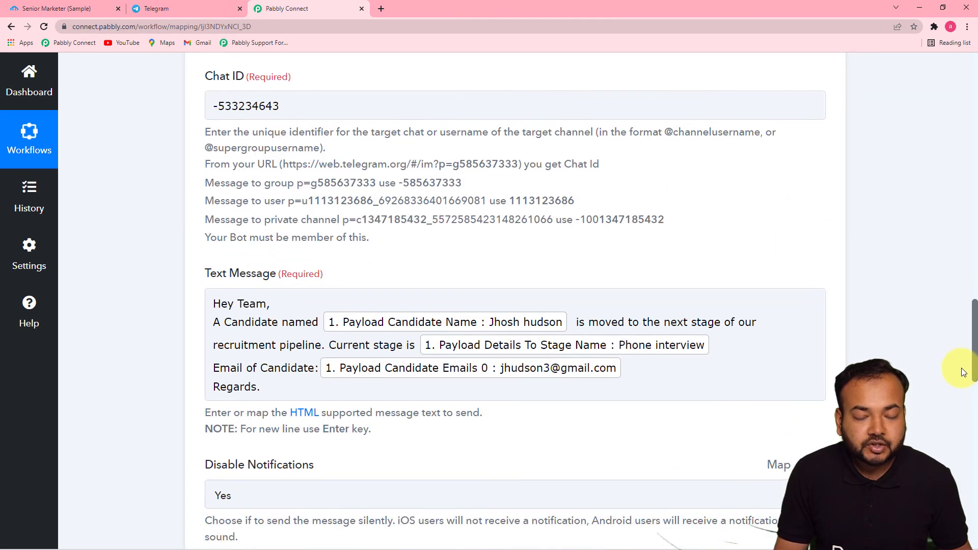
scroll(961, 368, down, 2)
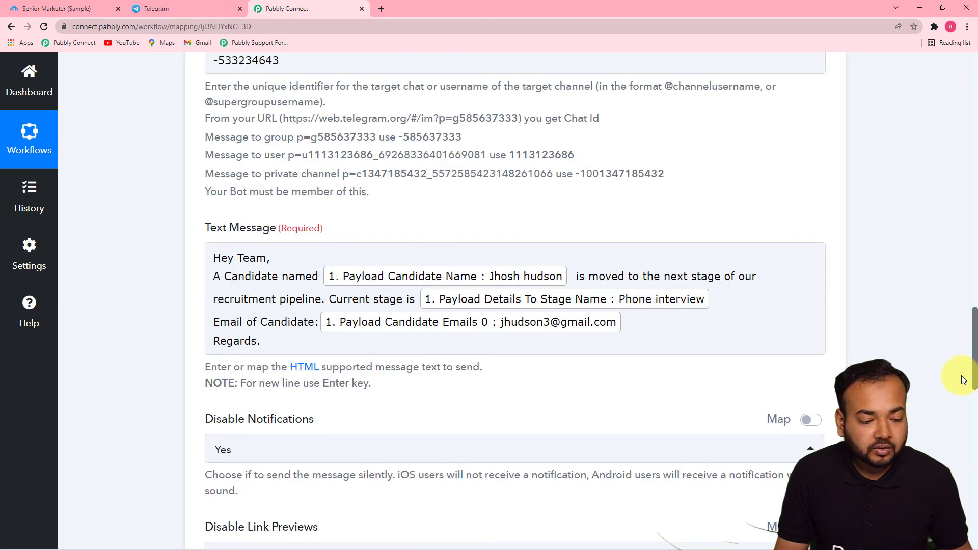
scroll(961, 382, down, 2)
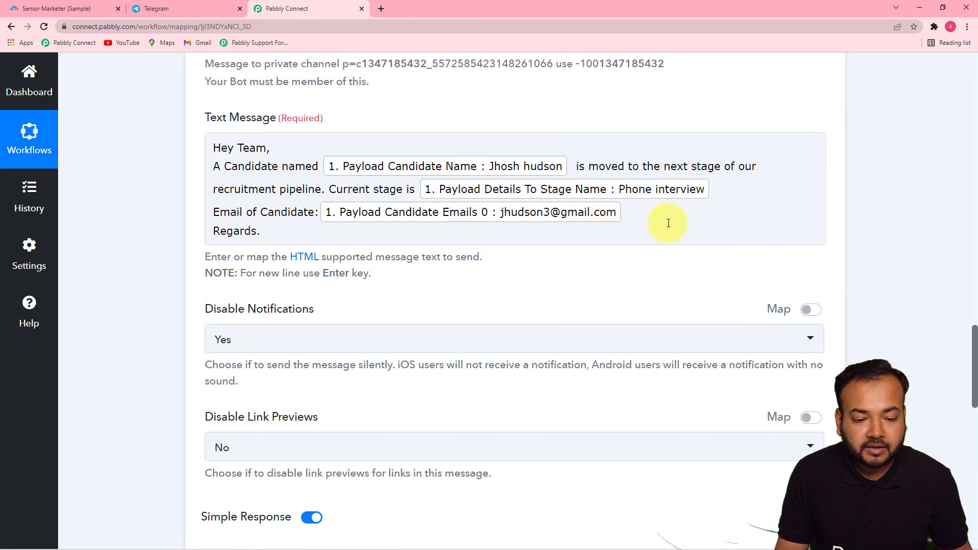
drag(973, 356, 974, 425)
scroll(973, 425, down, 3)
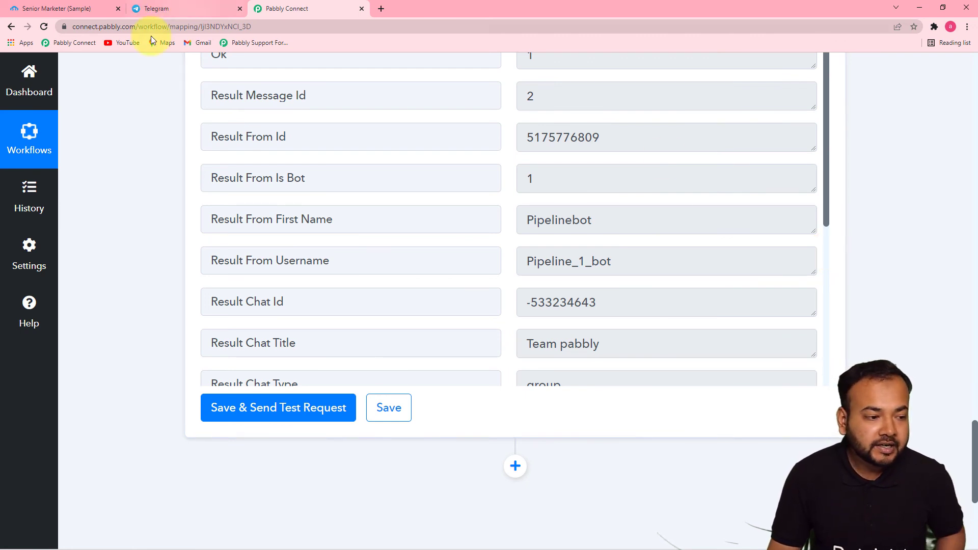
In Recruitee, move the last candidate under Phone interview to On-site interview, and check the Team pabbly Telegram group for the notification
click(75, 10)
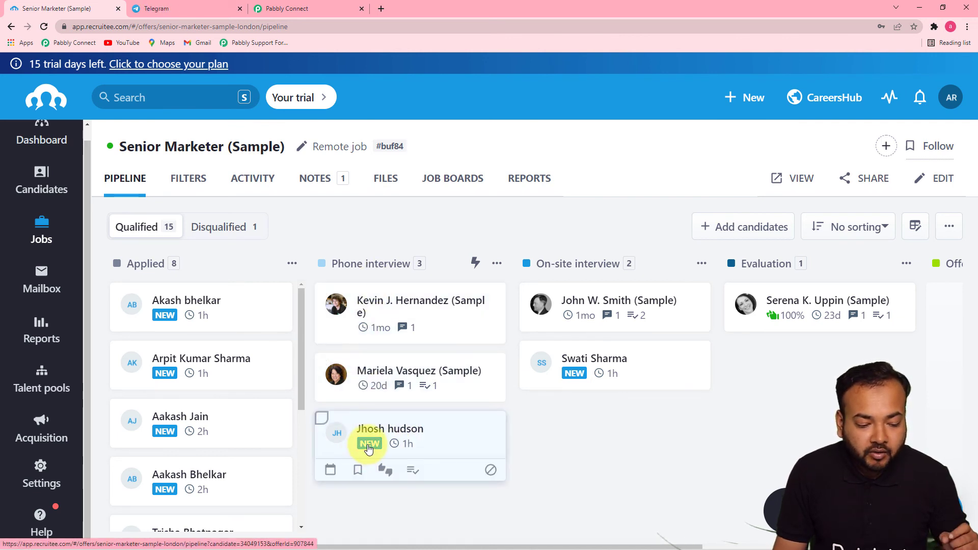
drag(375, 435, 585, 420)
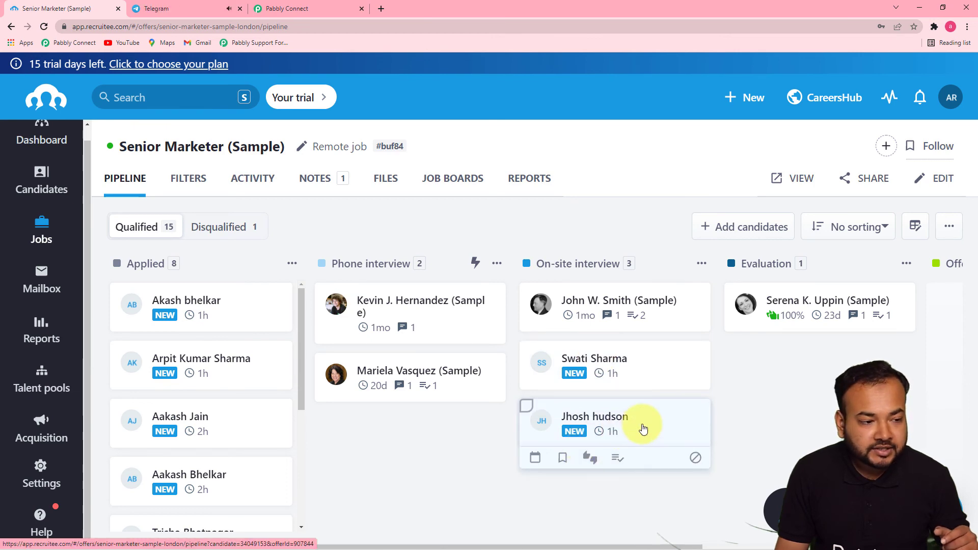
click(173, 8)
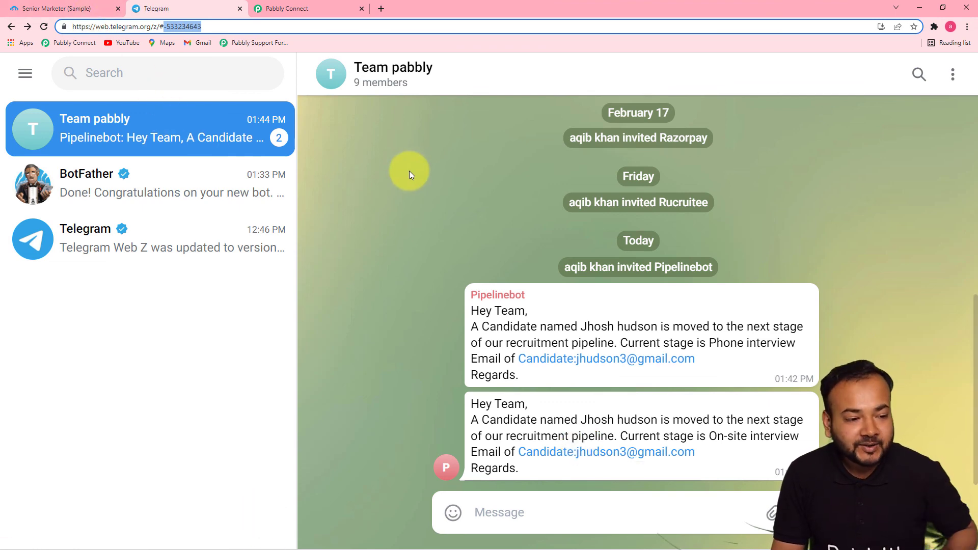
click(332, 3)
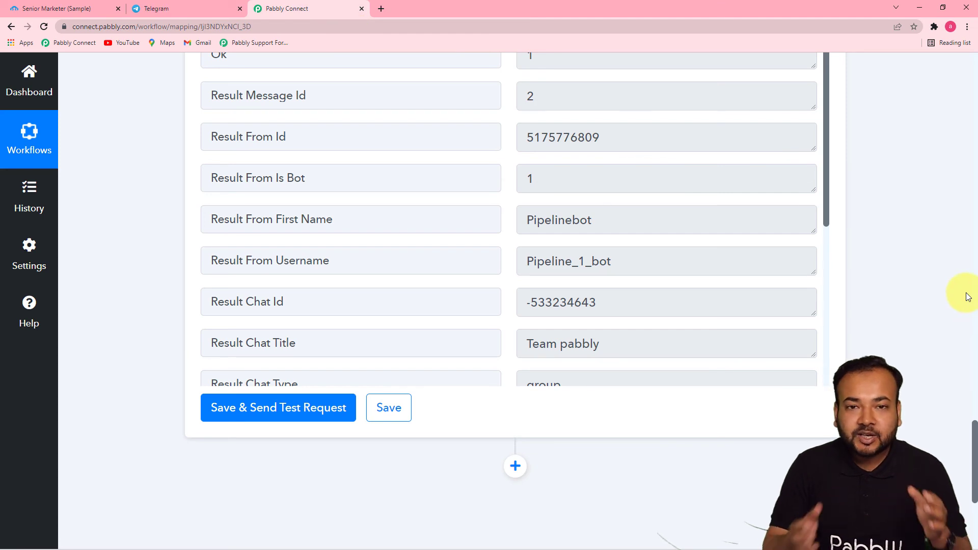